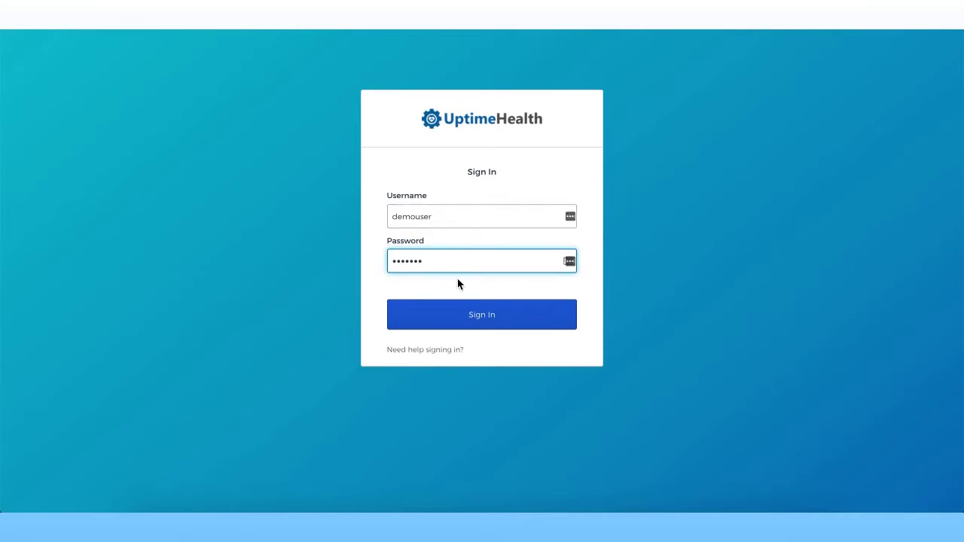
Step: Sign in to UptimeHealth and open the Account details page from the sidebar
{"action": "left_click", "coordinate": [496, 326]}
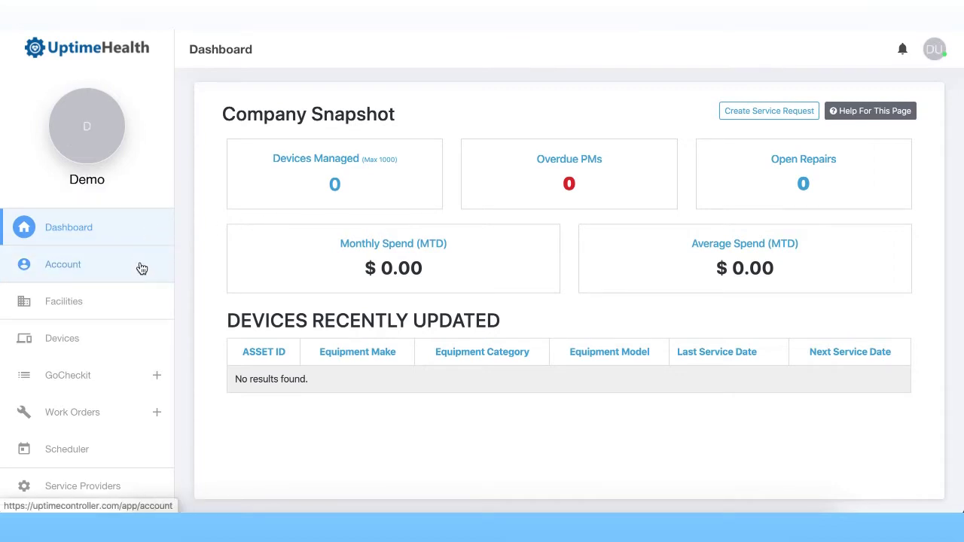
{"action": "left_click", "coordinate": [142, 269]}
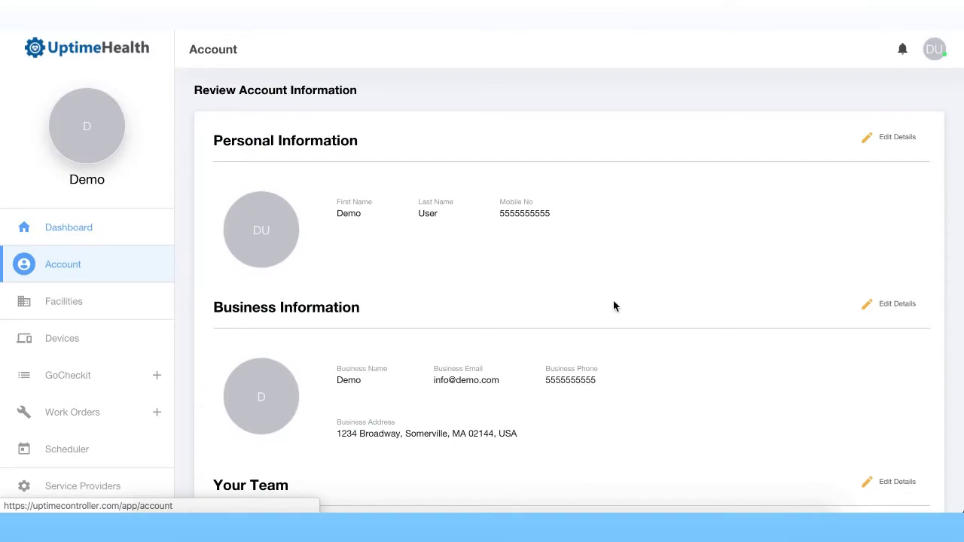
Step: Save the Personal Information details without changes
{"action": "scroll", "coordinate": [613, 306], "scroll_direction": "down", "scroll_amount": 6}
{"action": "scroll", "coordinate": [613, 306], "scroll_direction": "up", "scroll_amount": 6}
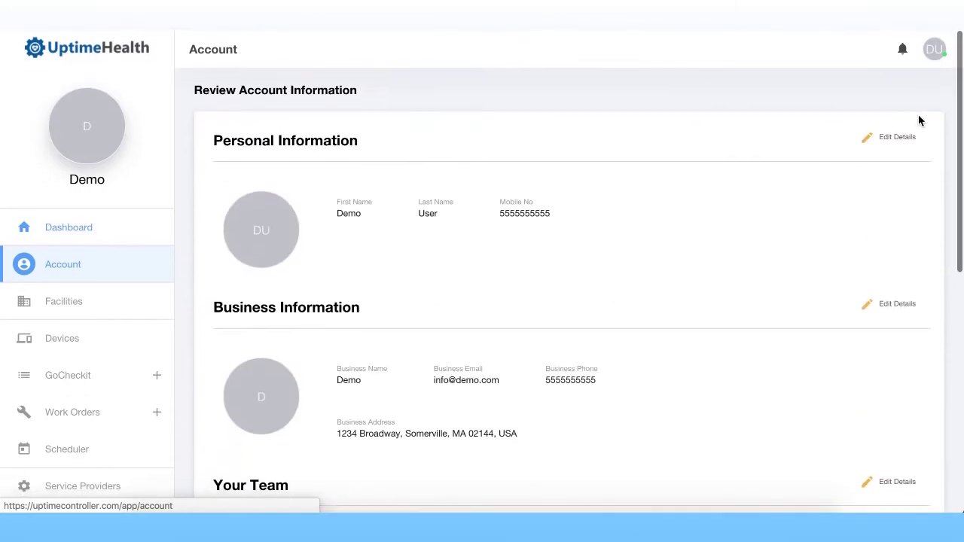
{"action": "left_click", "coordinate": [907, 138]}
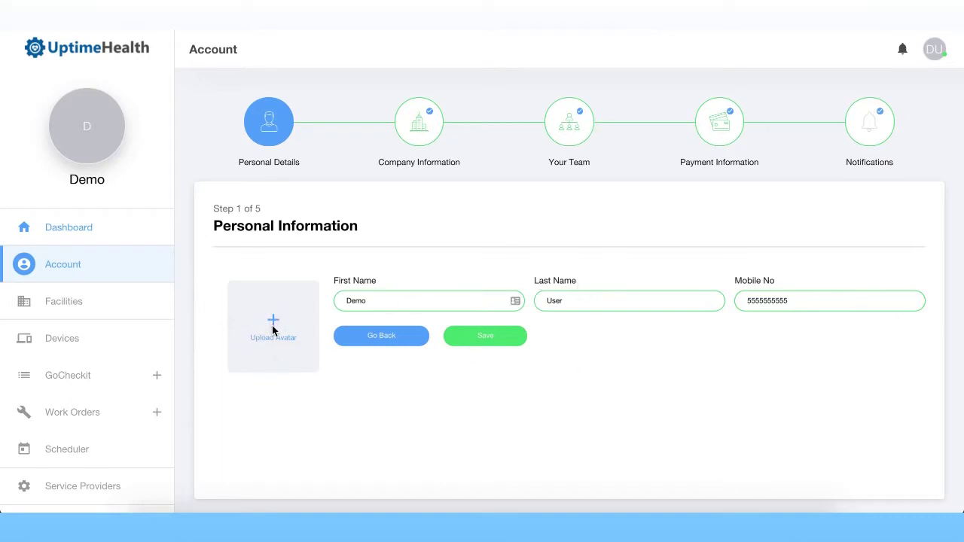
{"action": "left_click", "coordinate": [457, 334]}
{"action": "left_click", "coordinate": [457, 334]}
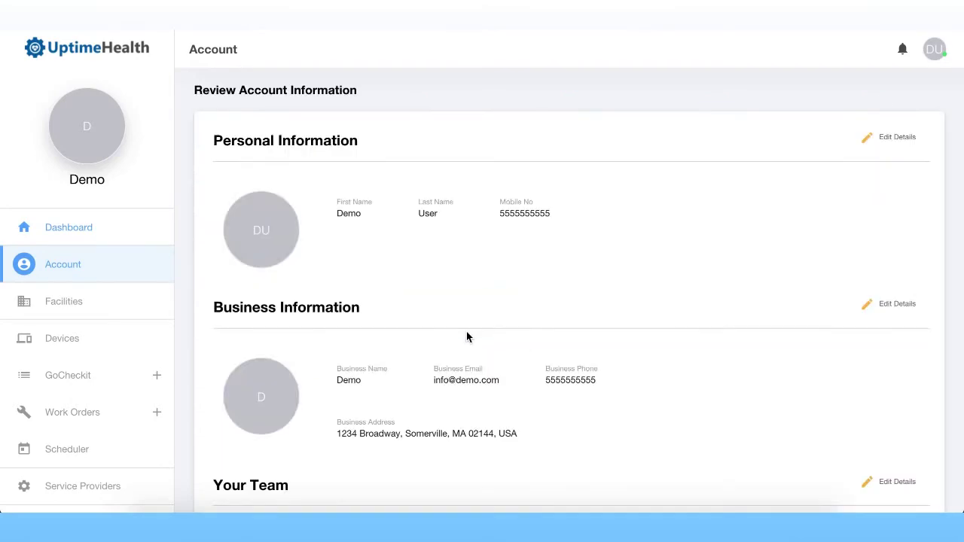
Step: Save the Business Information details unchanged and review the account overview
{"action": "left_click", "coordinate": [896, 304]}
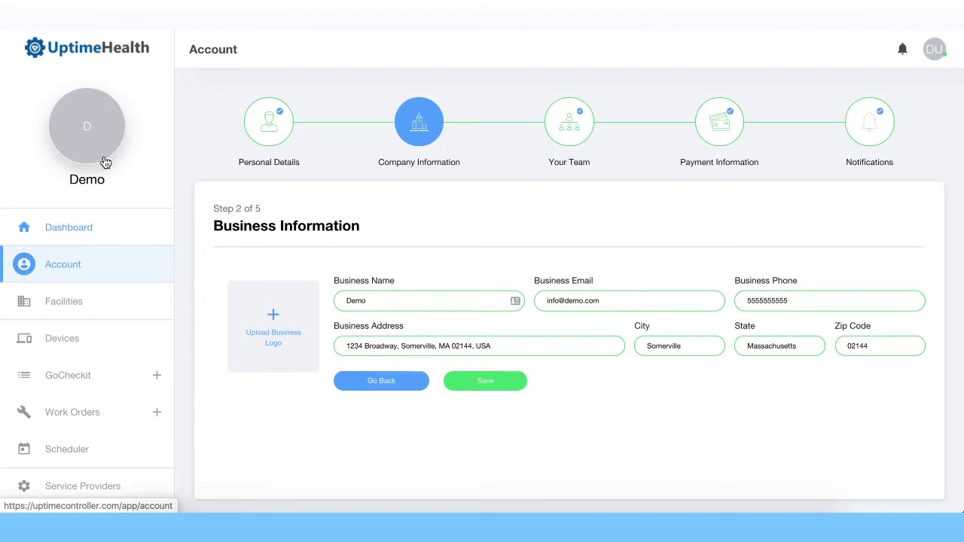
{"action": "left_click", "coordinate": [490, 386]}
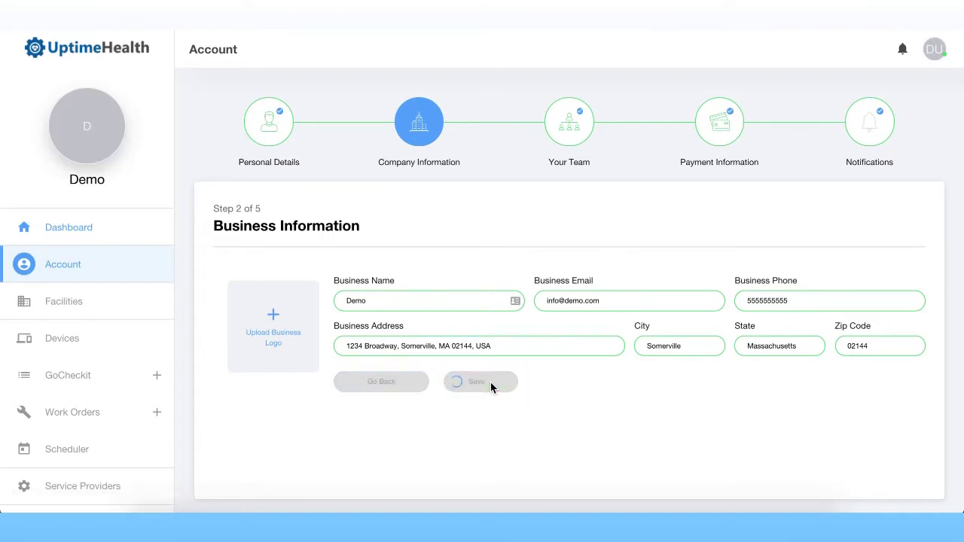
{"action": "scroll", "coordinate": [643, 275], "scroll_direction": "down", "scroll_amount": 3}
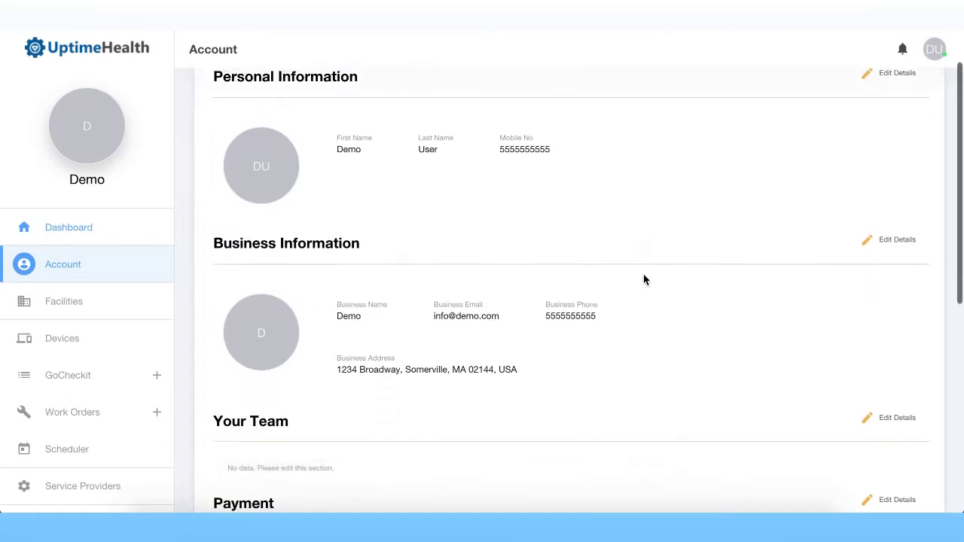
{"action": "left_click", "coordinate": [881, 315]}
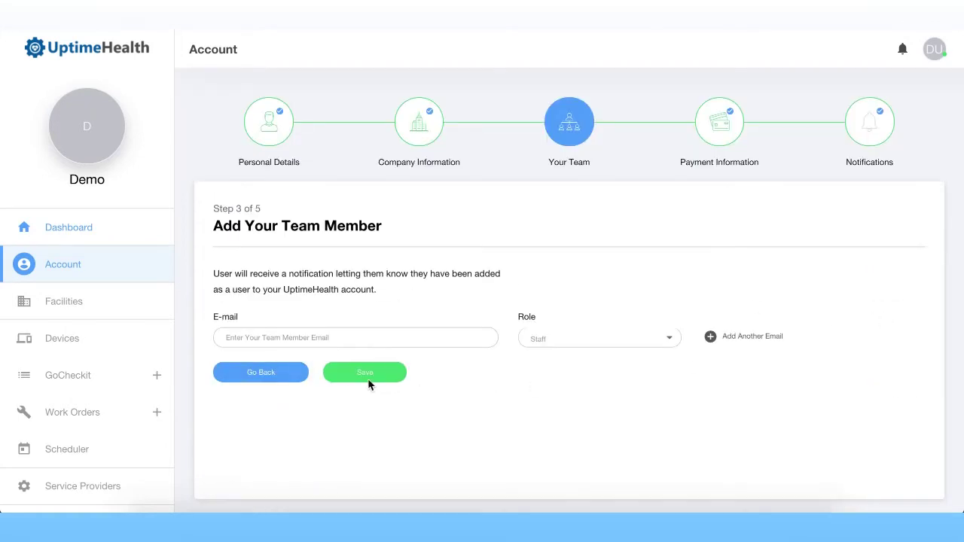
{"action": "left_click", "coordinate": [338, 336]}
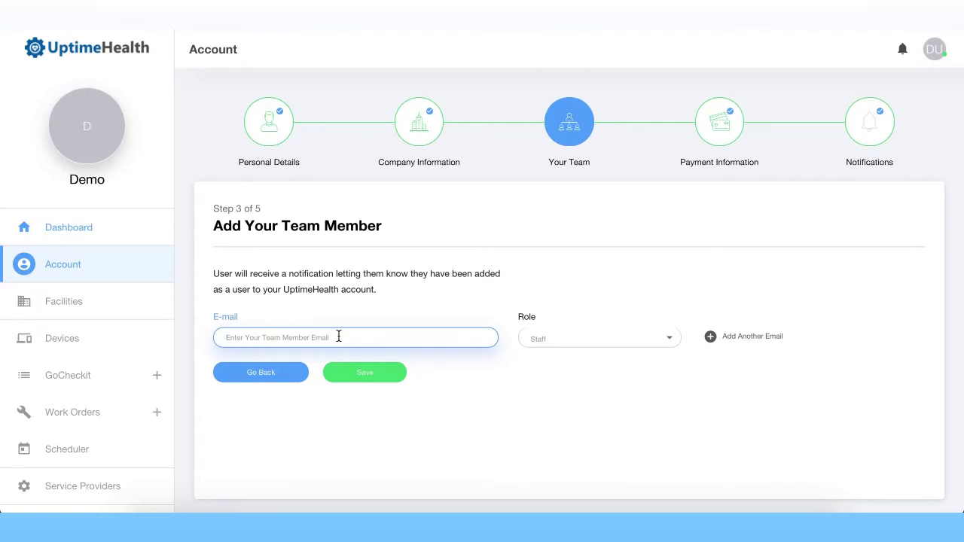
{"action": "left_click", "coordinate": [729, 338]}
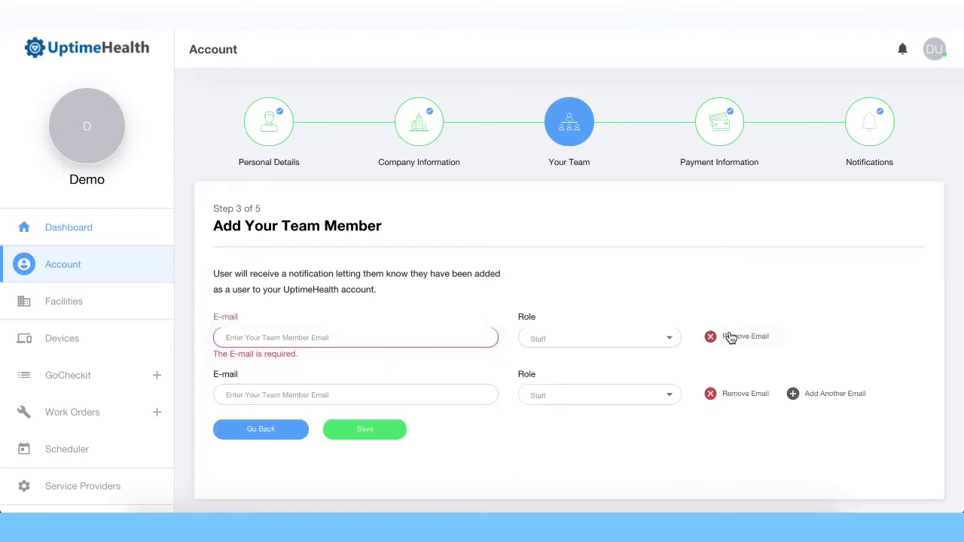
{"action": "left_click", "coordinate": [729, 338]}
{"action": "left_click", "coordinate": [729, 338]}
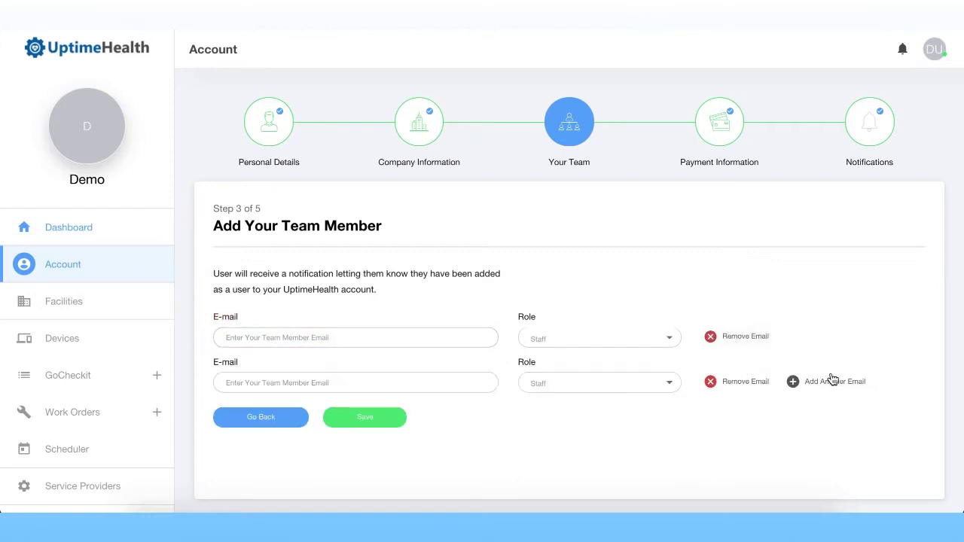
{"action": "left_click", "coordinate": [831, 379]}
{"action": "left_click", "coordinate": [833, 411]}
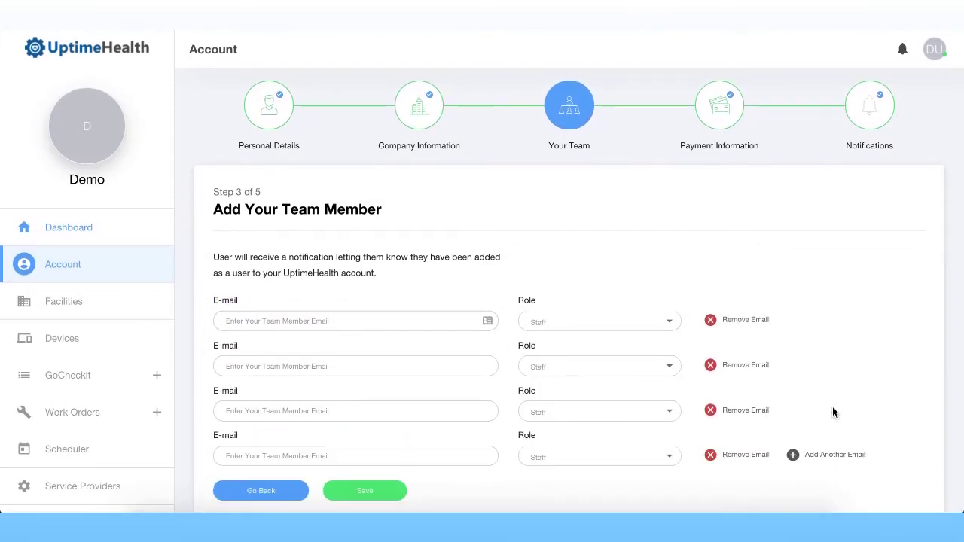
{"action": "left_click", "coordinate": [263, 490]}
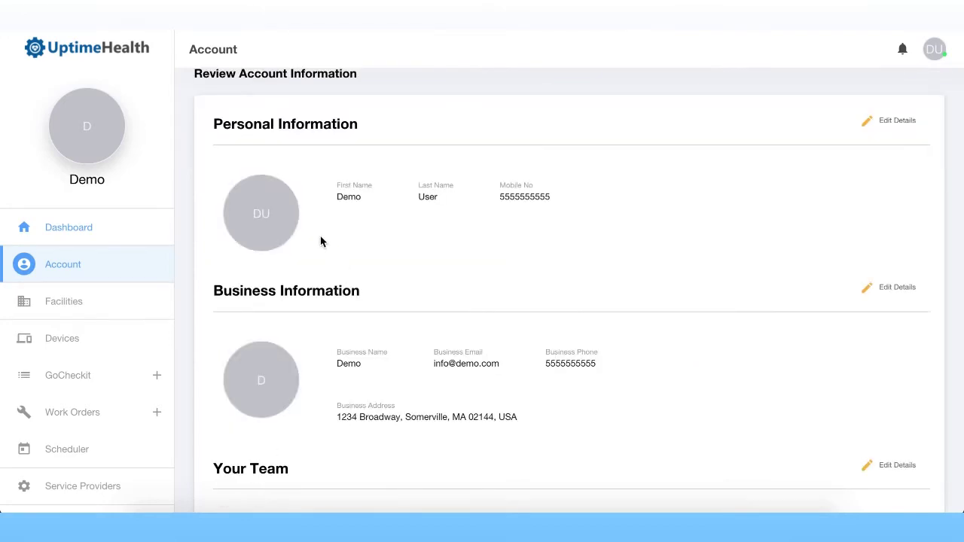
Step: Start a new facility from Facilities and name it Demo Facility 2
{"action": "left_click", "coordinate": [72, 308]}
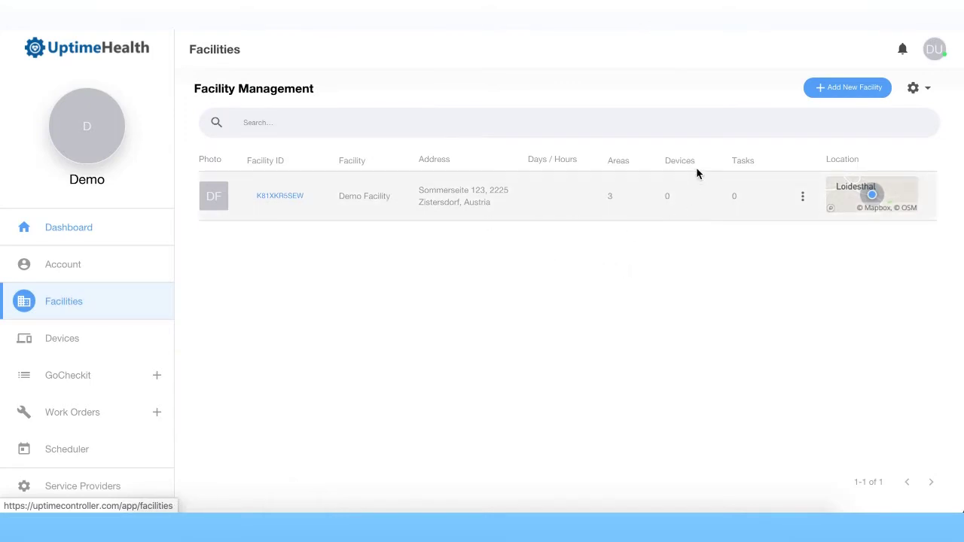
{"action": "left_click", "coordinate": [842, 98]}
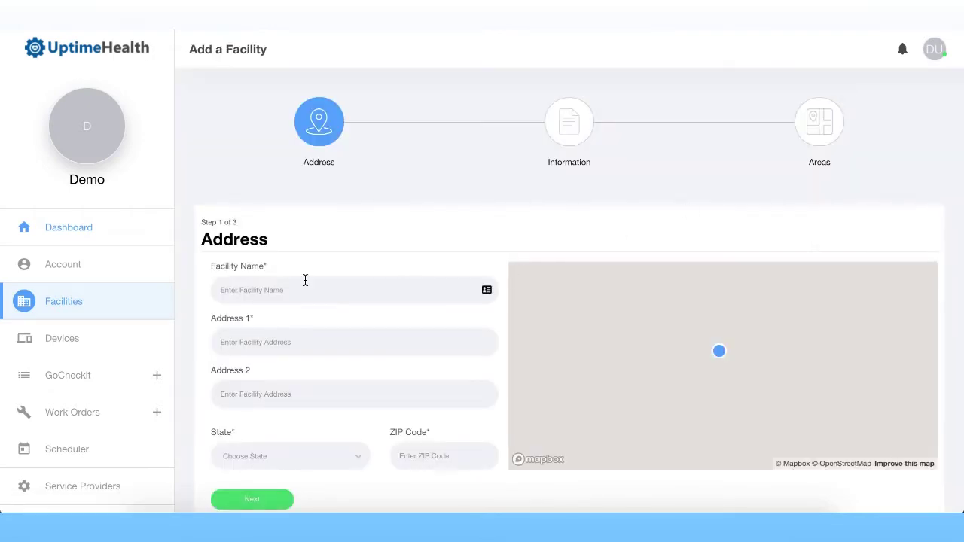
{"action": "left_click", "coordinate": [304, 292]}
{"action": "type", "text": "Demo F"}
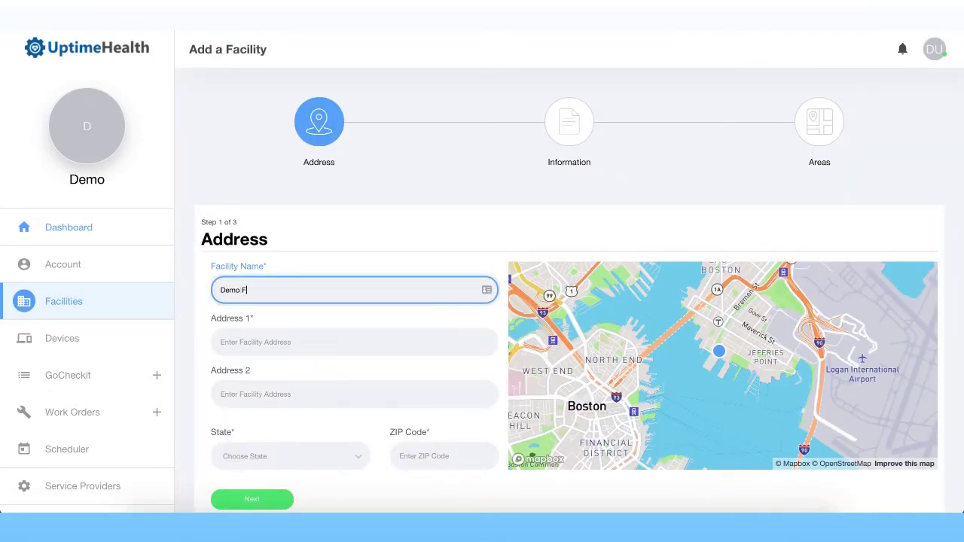
{"action": "type", "text": "acility"}
{"action": "key", "text": "BackSpace"}
Step: Fill the facility's street address from the saved '55' address suggestion
{"action": "left_click", "coordinate": [301, 345]}
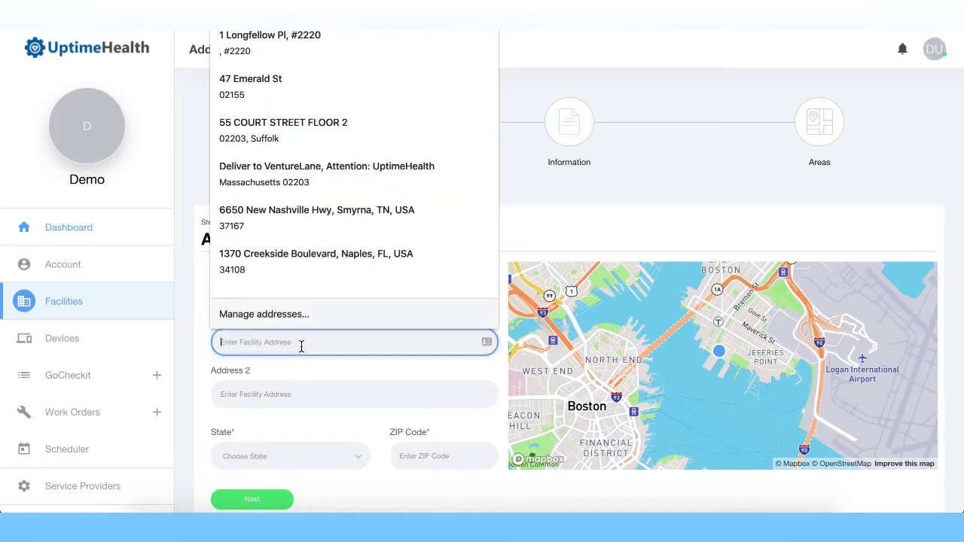
{"action": "left_click", "coordinate": [308, 391]}
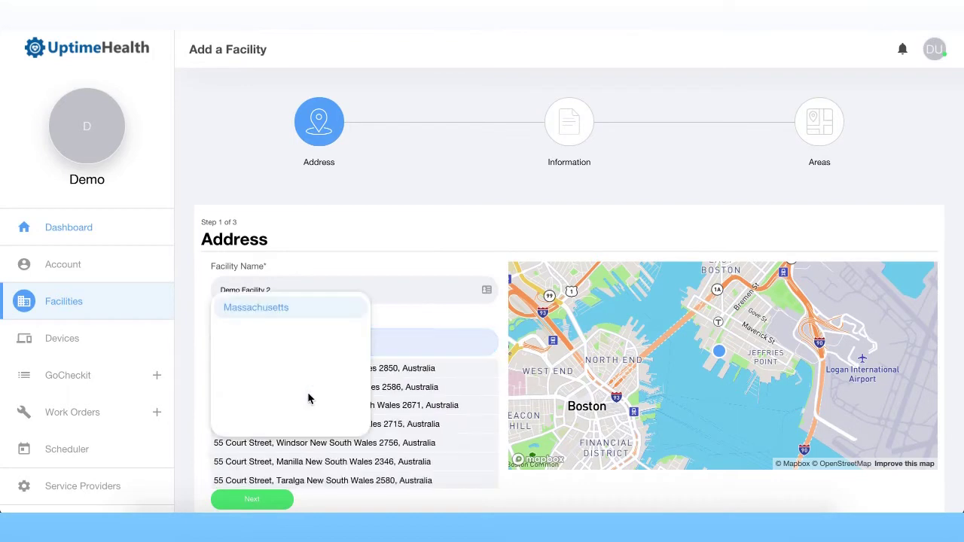
{"action": "scroll", "coordinate": [336, 387], "scroll_direction": "down", "scroll_amount": 2}
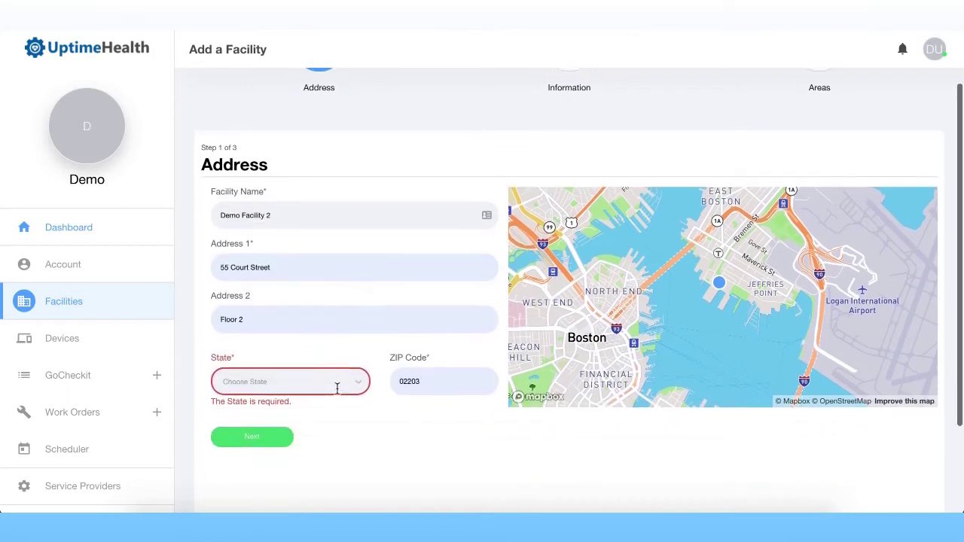
Step: Set the state to Massachusetts and submit the address step
{"action": "left_click", "coordinate": [322, 368]}
{"action": "type", "text": "mas"}
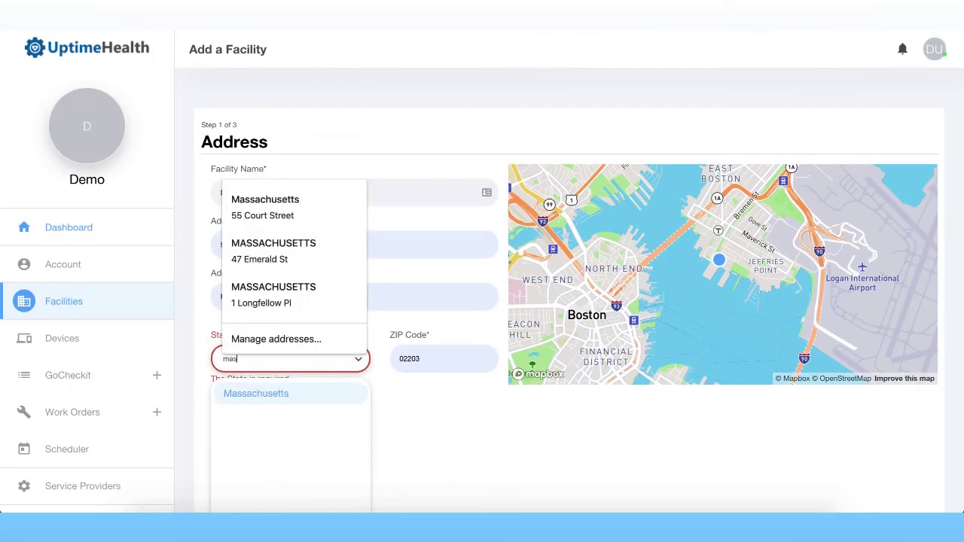
{"action": "left_click", "coordinate": [241, 206]}
{"action": "left_click", "coordinate": [397, 413]}
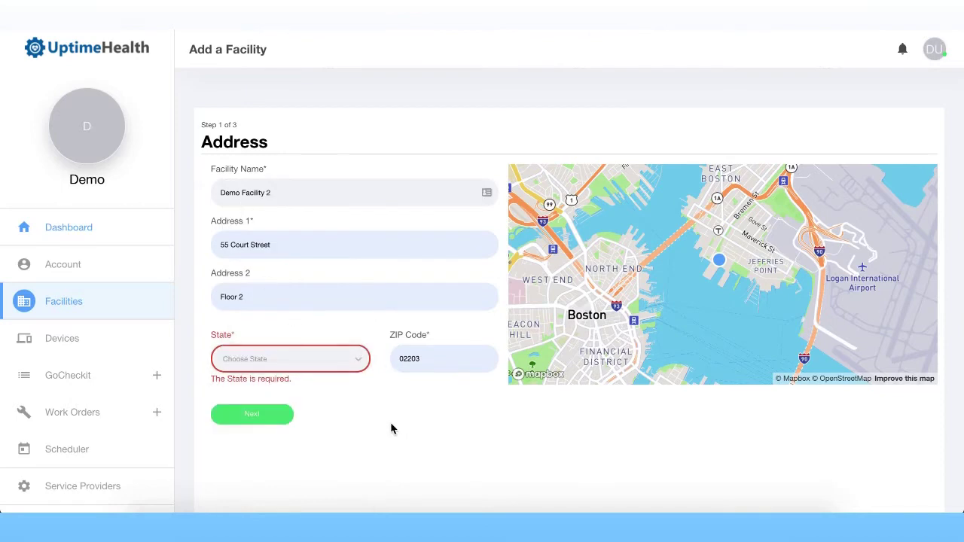
{"action": "left_click", "coordinate": [326, 356]}
{"action": "type", "text": "mass"}
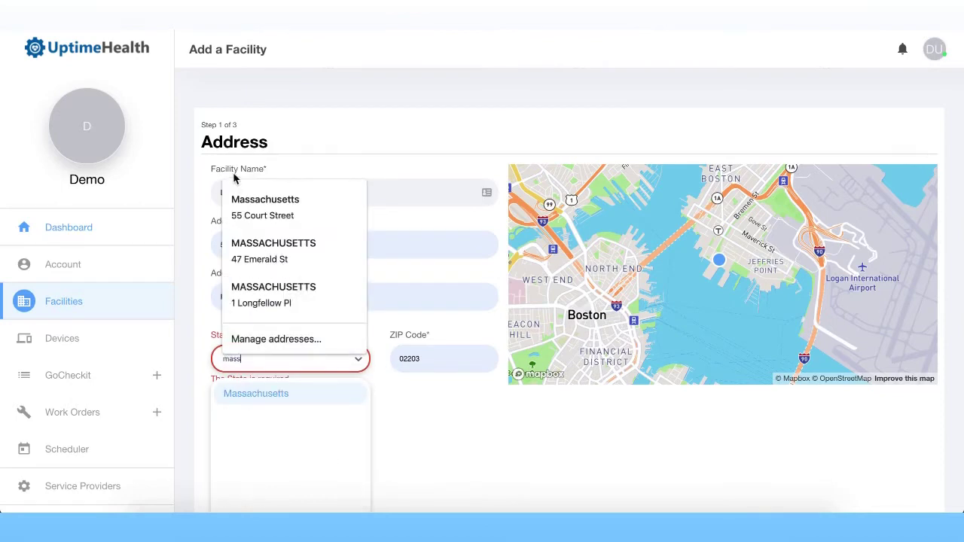
{"action": "left_click", "coordinate": [256, 198]}
{"action": "left_click", "coordinate": [281, 399]}
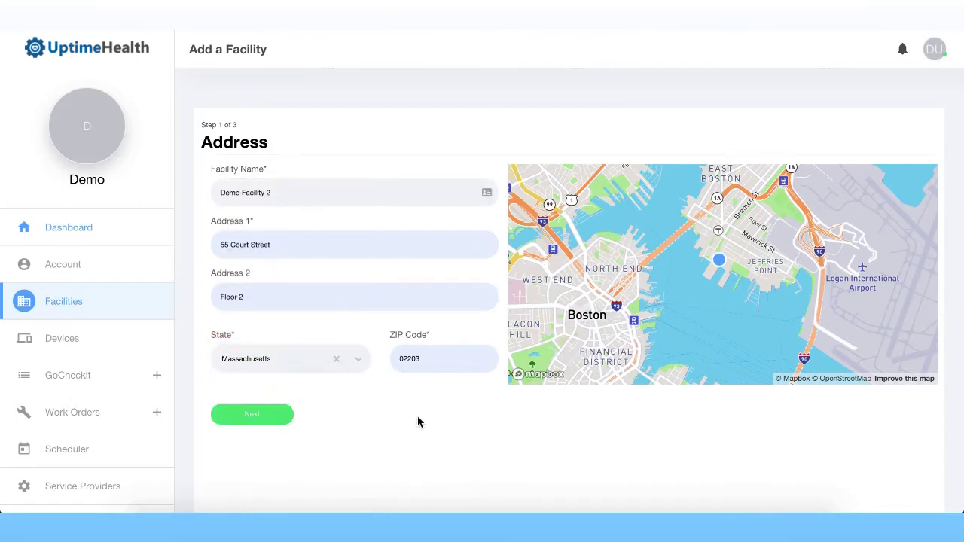
{"action": "left_click", "coordinate": [241, 411]}
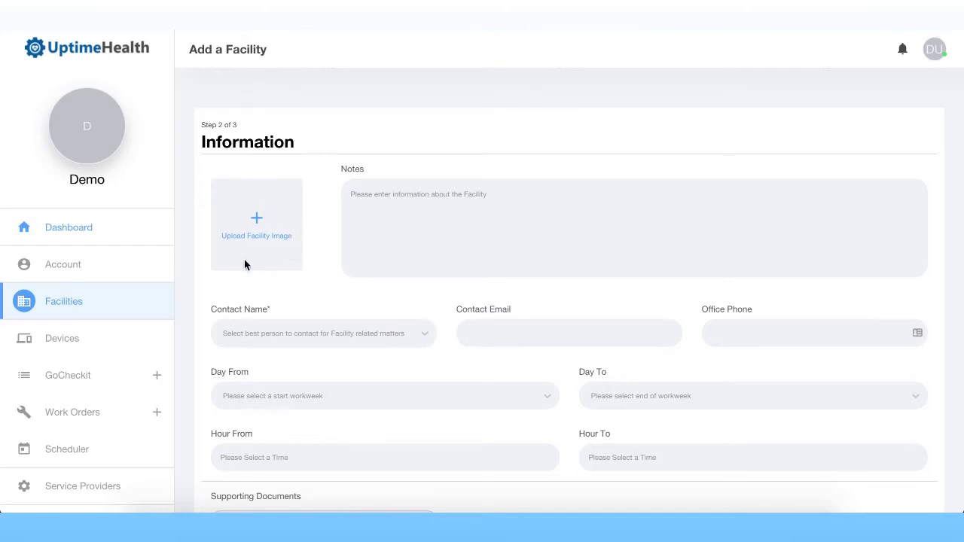
Step: Add facility notes, make yourself the facility contact, and continue to the Areas step
{"action": "left_click", "coordinate": [460, 224]}
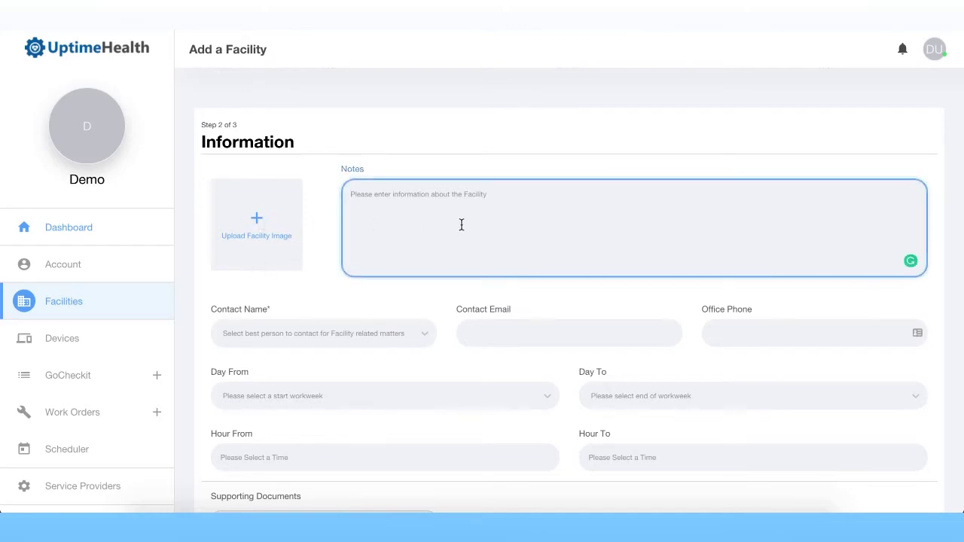
{"action": "scroll", "coordinate": [459, 222], "scroll_direction": "down", "scroll_amount": 1}
{"action": "left_click", "coordinate": [413, 253]}
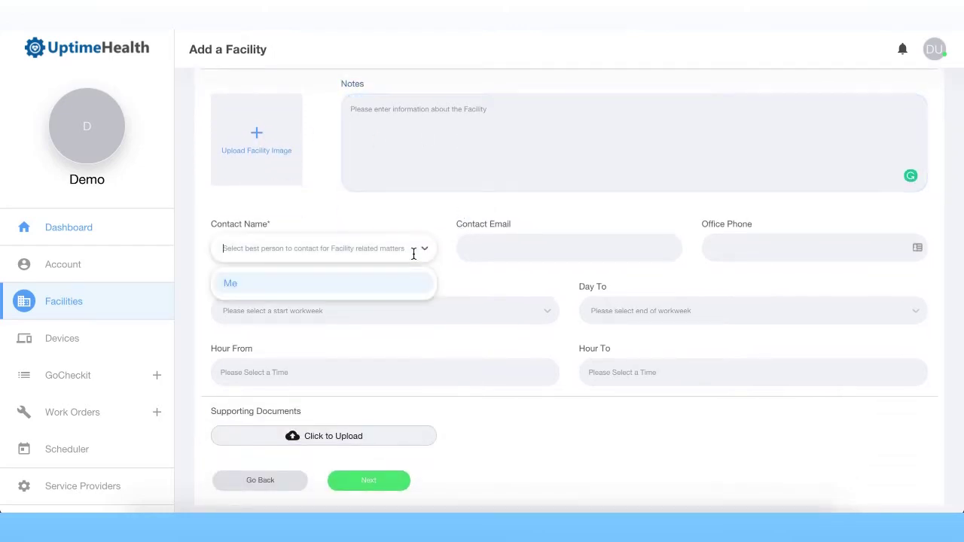
{"action": "left_click", "coordinate": [375, 284]}
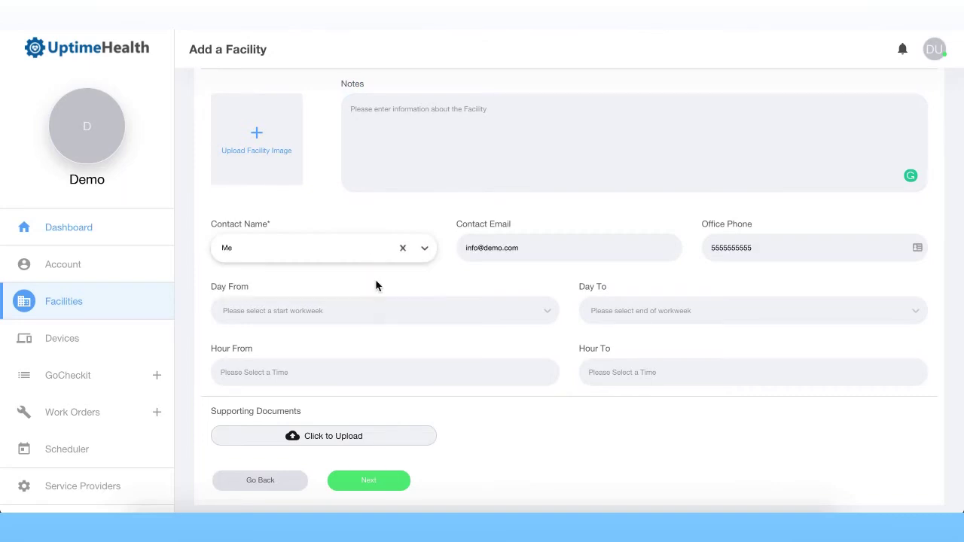
{"action": "scroll", "coordinate": [547, 343], "scroll_direction": "down", "scroll_amount": 1}
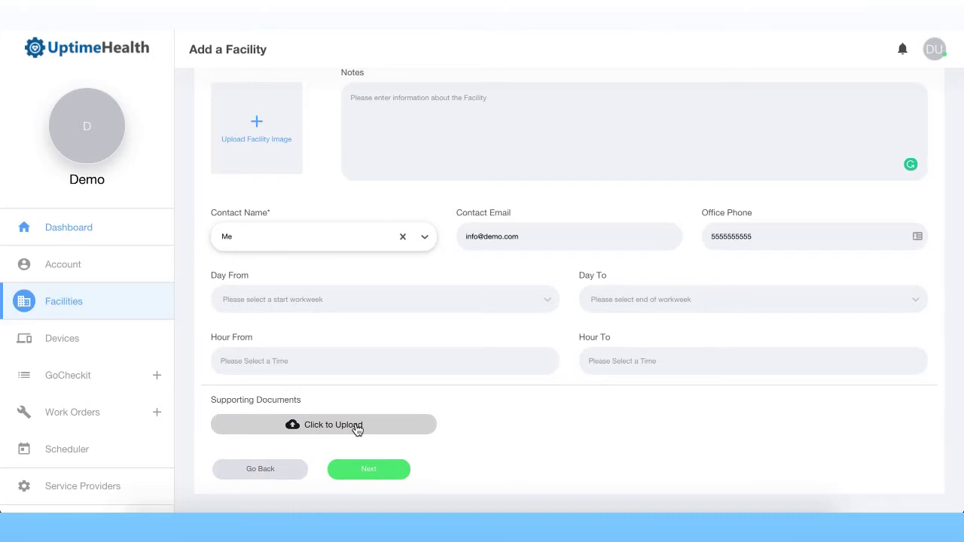
{"action": "left_click", "coordinate": [369, 471]}
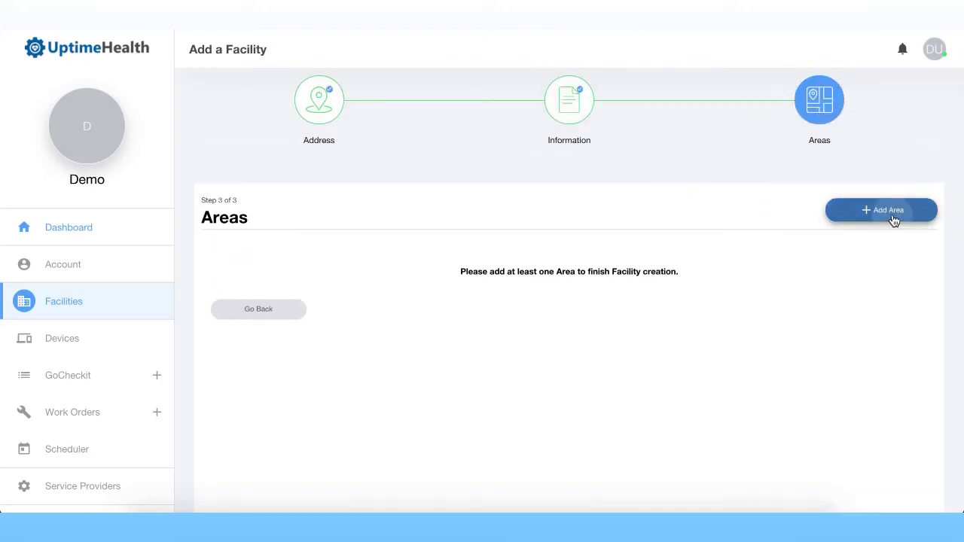
Step: Add an area named Exam Room 3 with area type Exam Room
{"action": "left_click", "coordinate": [892, 214]}
{"action": "left_click", "coordinate": [442, 215]}
{"action": "type", "text": "Exam Room 3"}
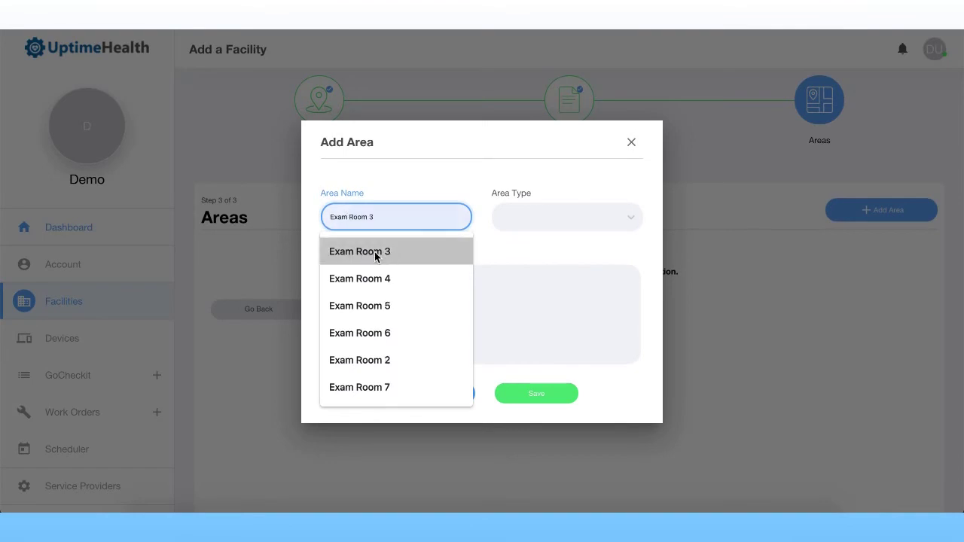
{"action": "left_click", "coordinate": [383, 254]}
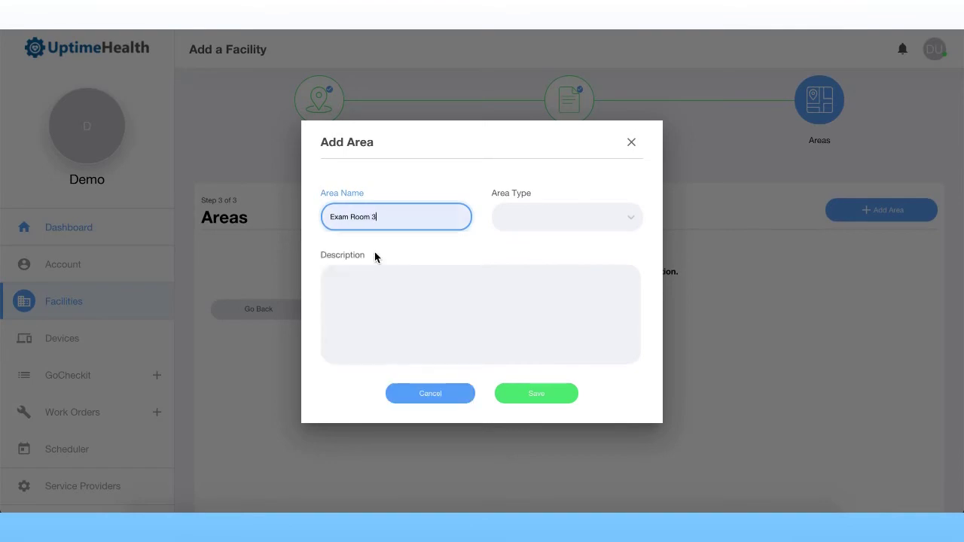
{"action": "left_click", "coordinate": [546, 214]}
{"action": "left_click", "coordinate": [548, 256]}
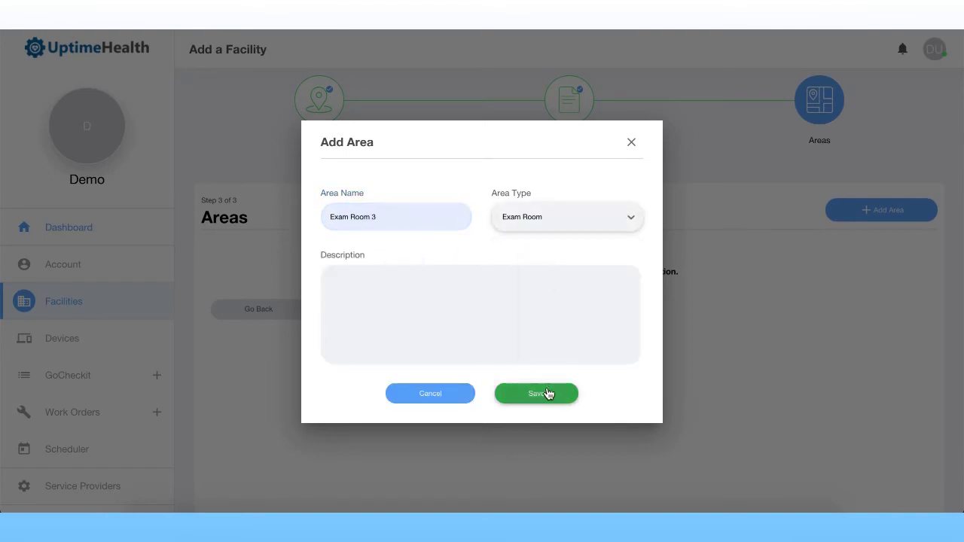
{"action": "left_click", "coordinate": [550, 393]}
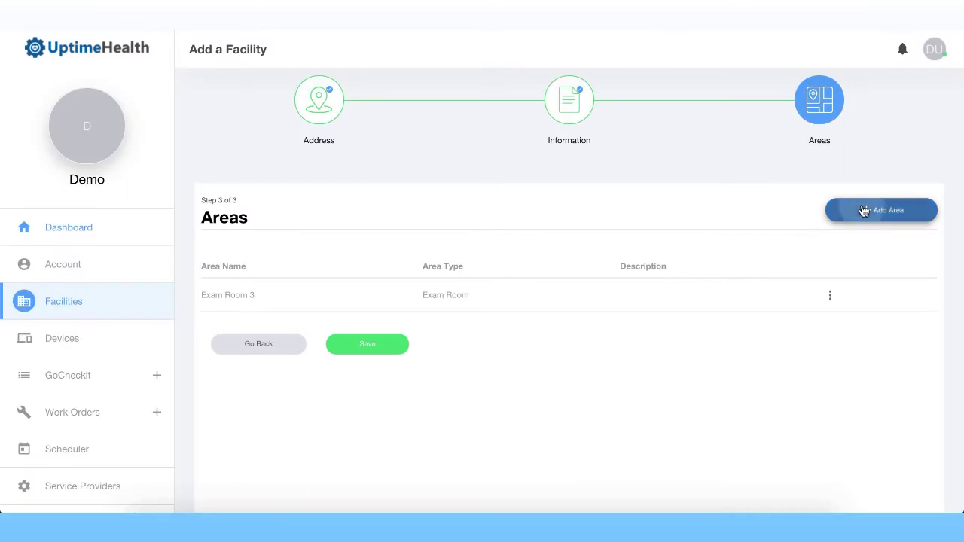
Step: Add a Supply Room area with area type Supply Room
{"action": "left_click", "coordinate": [860, 210]}
{"action": "left_click", "coordinate": [434, 215]}
{"action": "type", "text": "sup"}
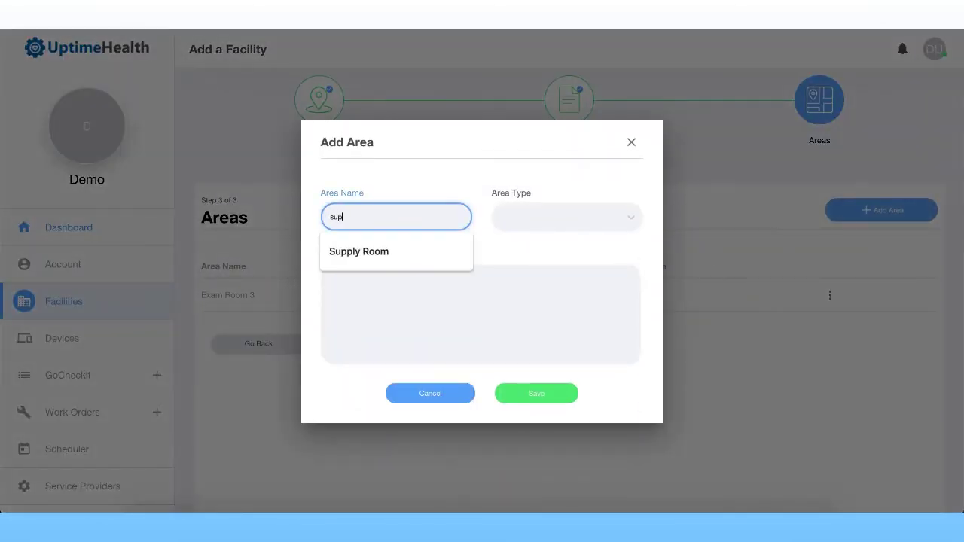
{"action": "left_click", "coordinate": [394, 260]}
{"action": "left_click", "coordinate": [547, 205]}
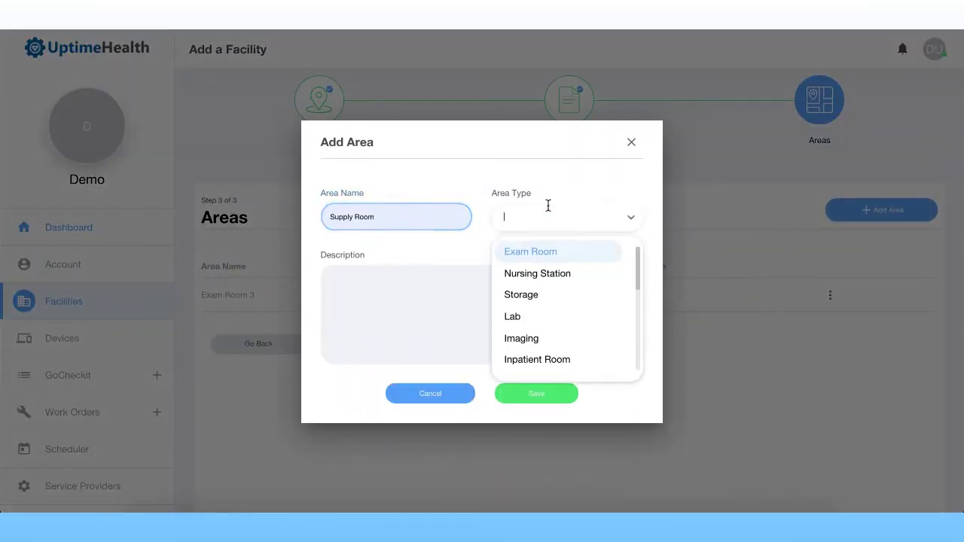
{"action": "scroll", "coordinate": [546, 293], "scroll_direction": "down", "scroll_amount": 5}
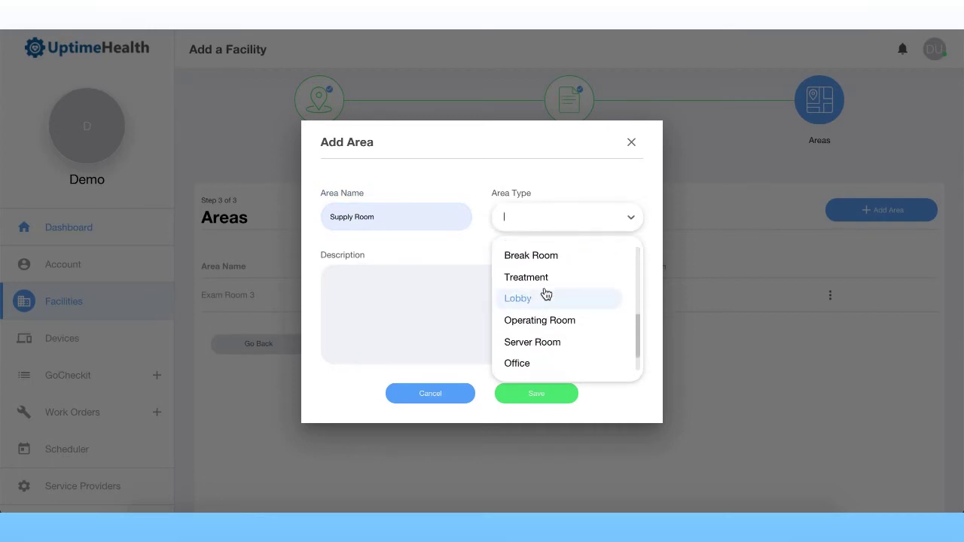
{"action": "left_click", "coordinate": [553, 343]}
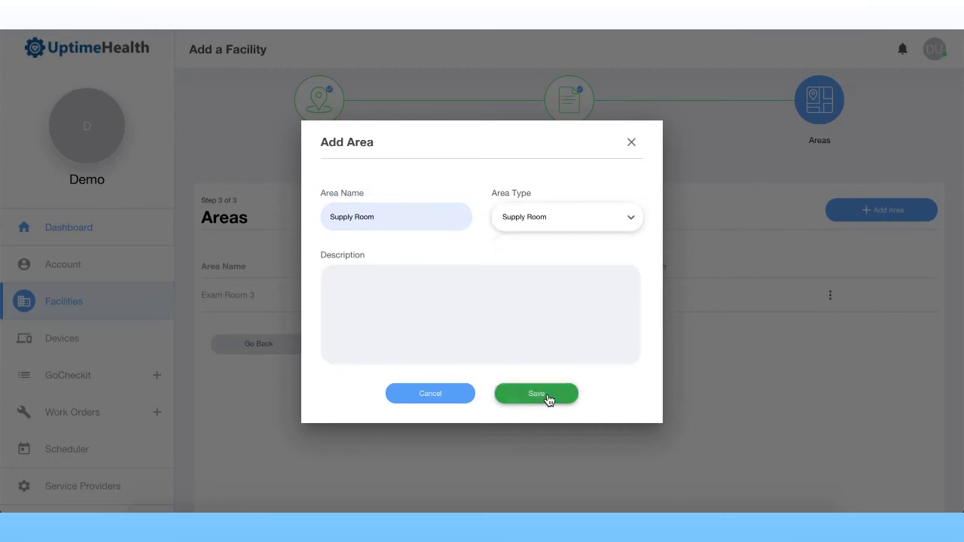
{"action": "left_click", "coordinate": [550, 396]}
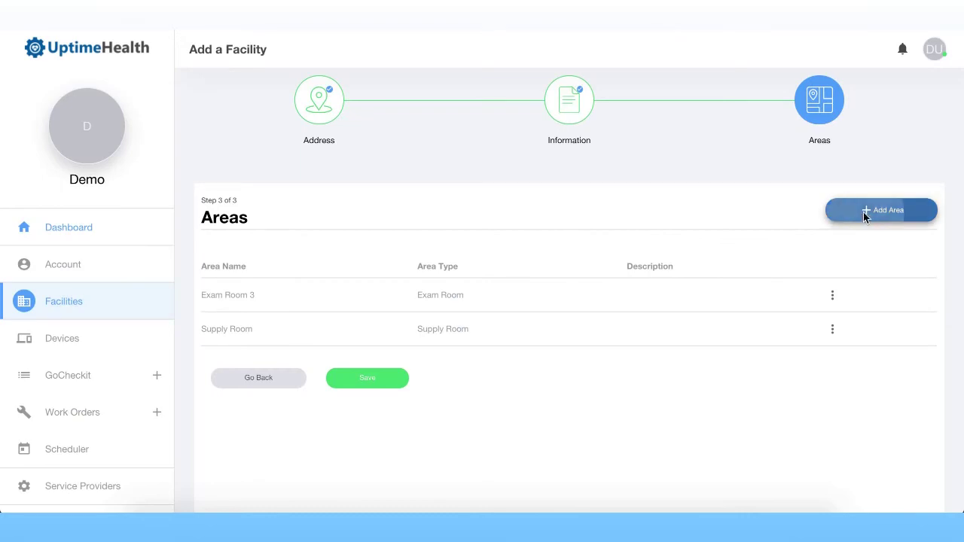
Step: Add a Lab area with area type Lab
{"action": "left_click", "coordinate": [862, 211]}
{"action": "left_click", "coordinate": [411, 223]}
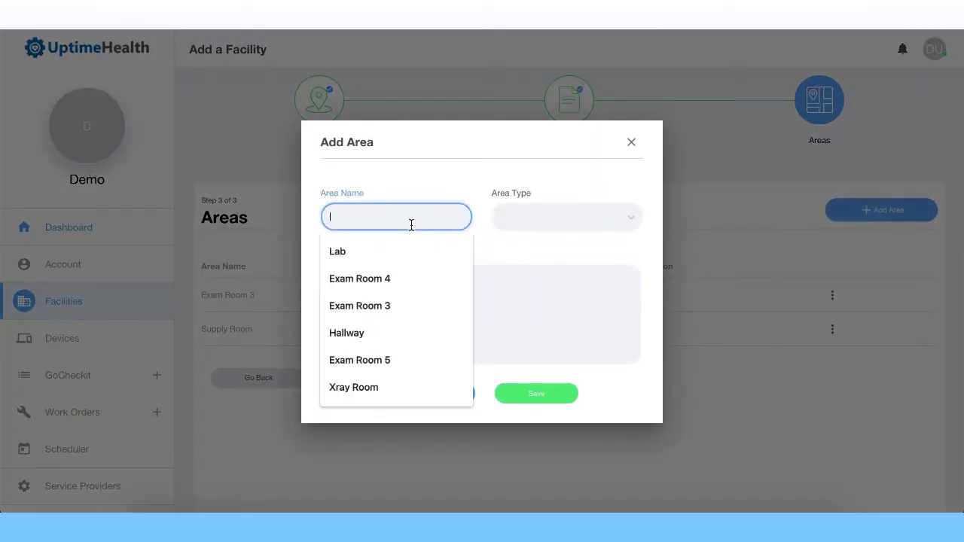
{"action": "left_click", "coordinate": [393, 253]}
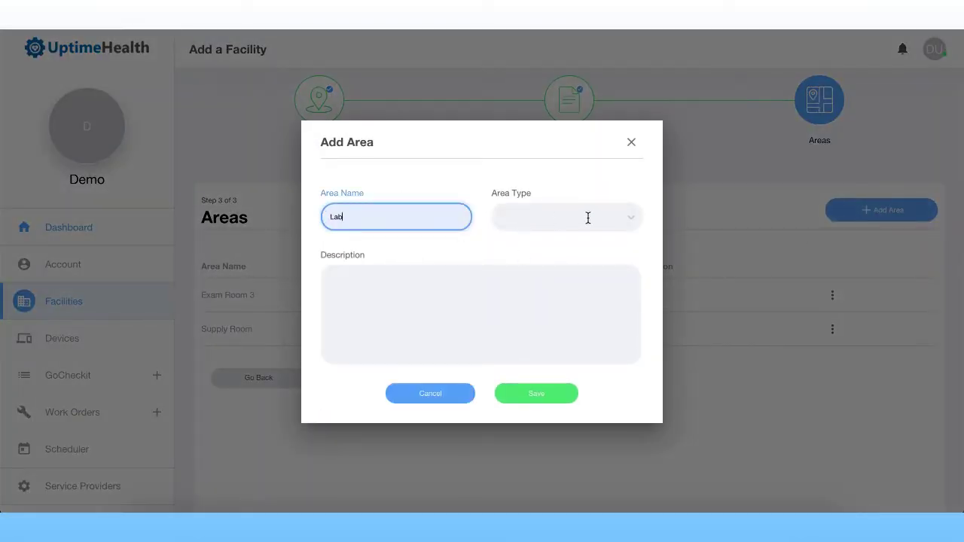
{"action": "left_click", "coordinate": [588, 217]}
{"action": "left_click", "coordinate": [551, 316]}
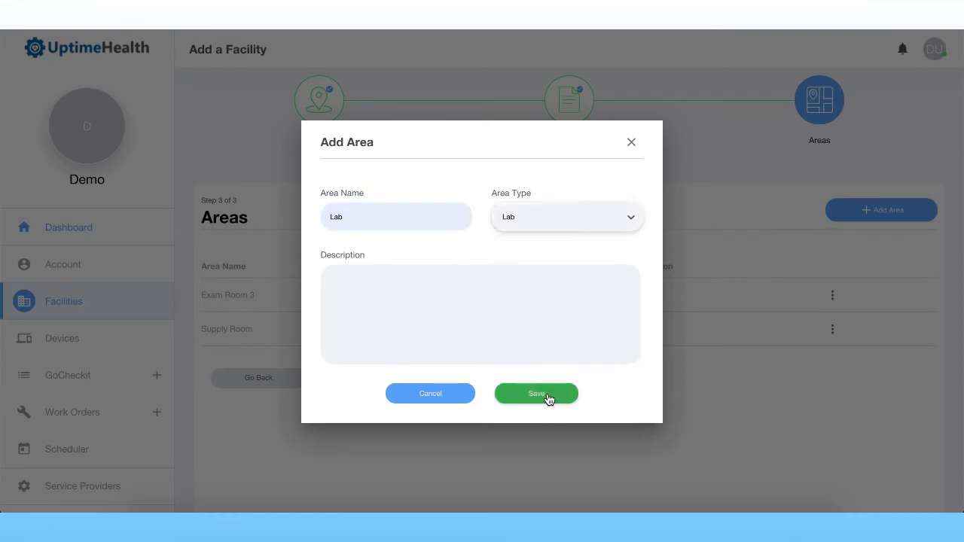
{"action": "left_click", "coordinate": [549, 394]}
{"action": "scroll", "coordinate": [491, 422], "scroll_direction": "down", "scroll_amount": 3}
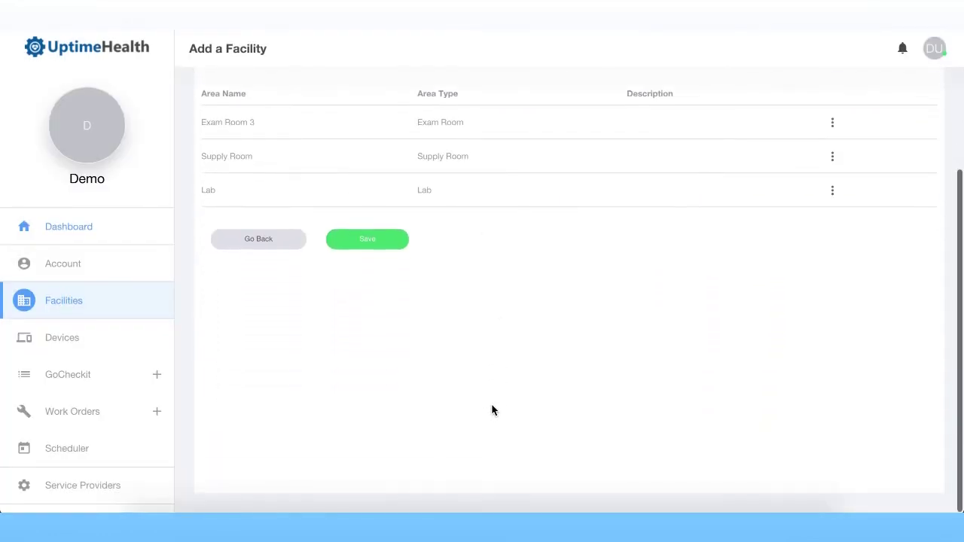
Step: Save Demo Facility 2 and check its details plus the Exam Room 3, Lab and Supply Room areas
{"action": "left_click", "coordinate": [378, 242]}
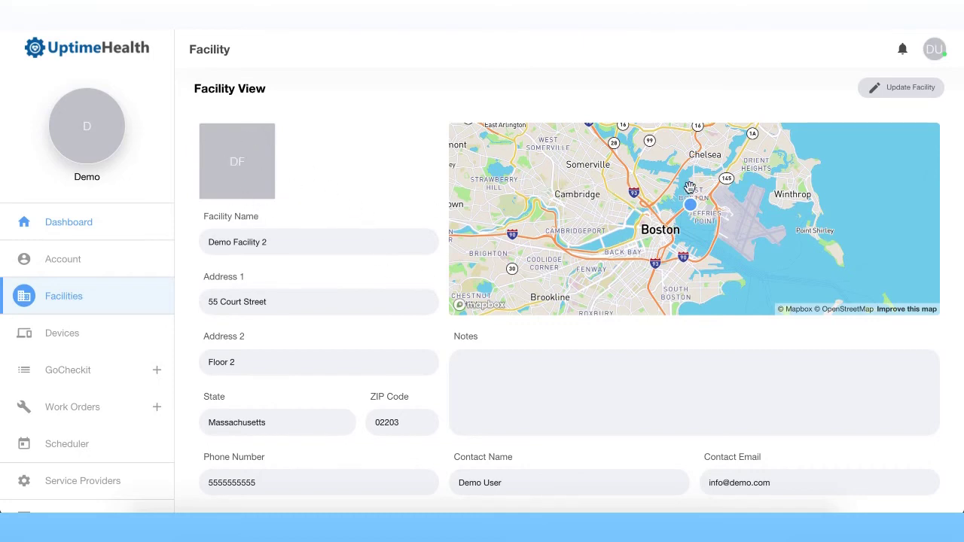
{"action": "scroll", "coordinate": [458, 257], "scroll_direction": "up", "scroll_amount": 3}
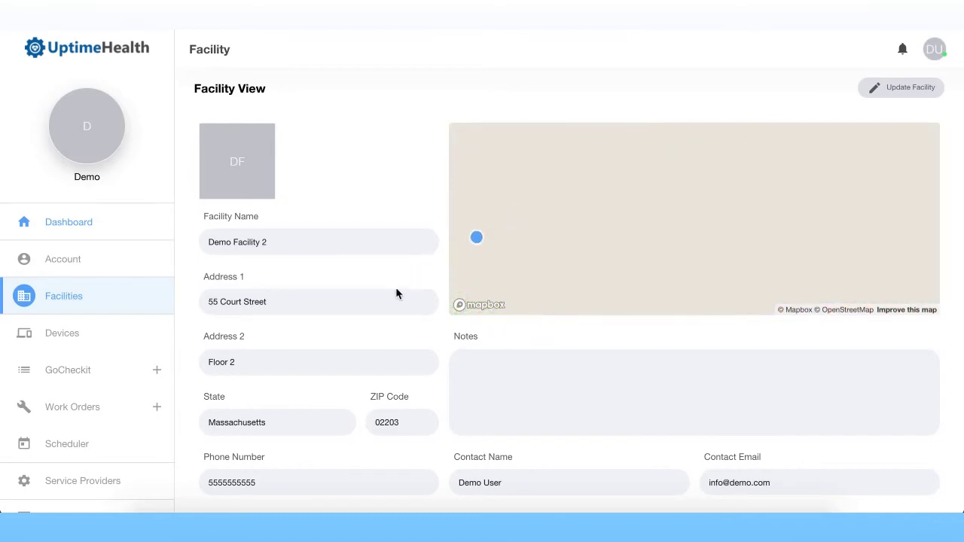
{"action": "scroll", "coordinate": [361, 251], "scroll_direction": "down", "scroll_amount": 6}
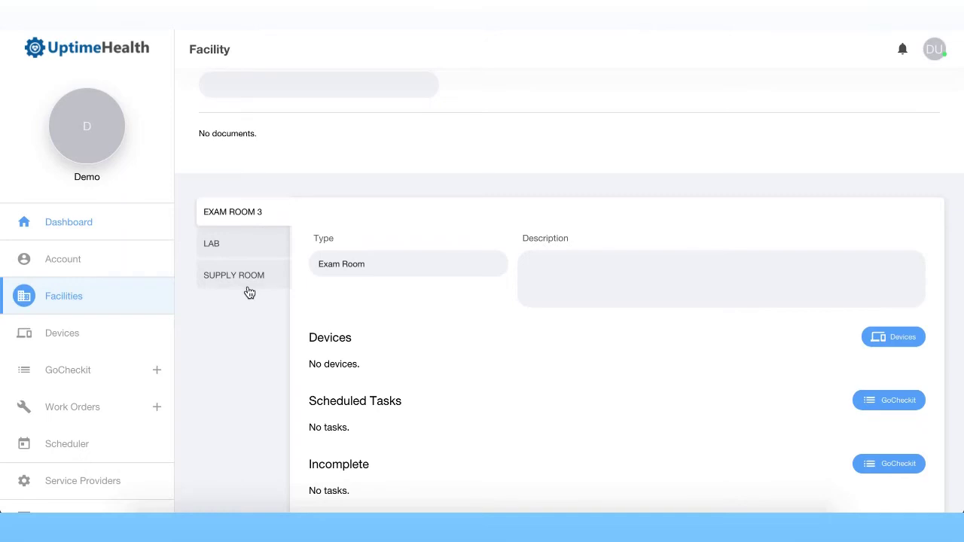
{"action": "scroll", "coordinate": [464, 327], "scroll_direction": "down", "scroll_amount": 2}
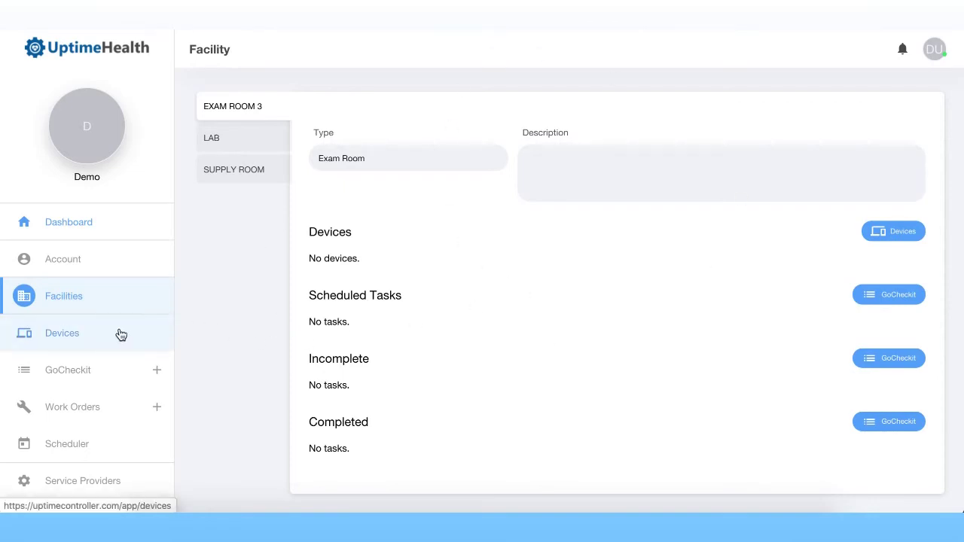
{"action": "scroll", "coordinate": [256, 257], "scroll_direction": "up", "scroll_amount": 1}
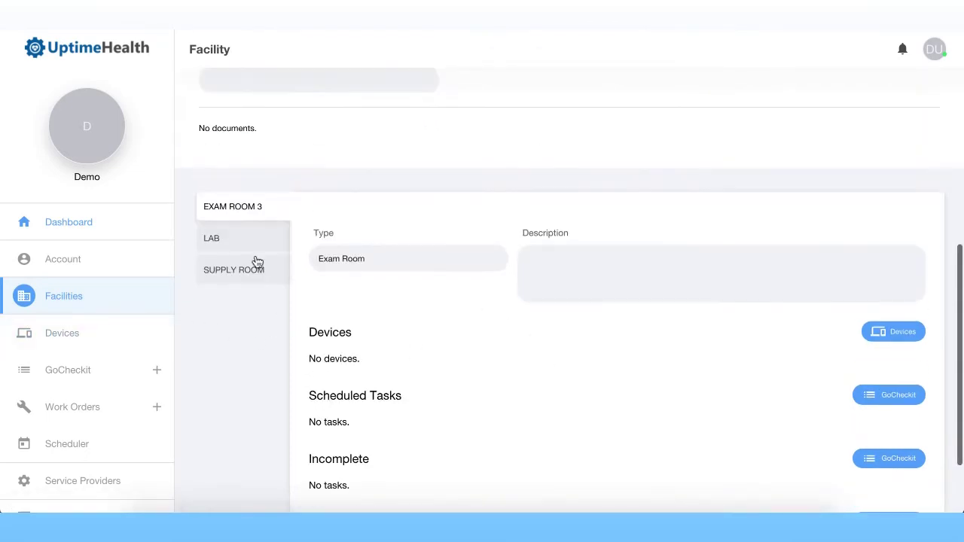
Step: View the Bulk Upload Devices form, then go back to Devices without uploading a CSV
{"action": "left_click", "coordinate": [113, 346]}
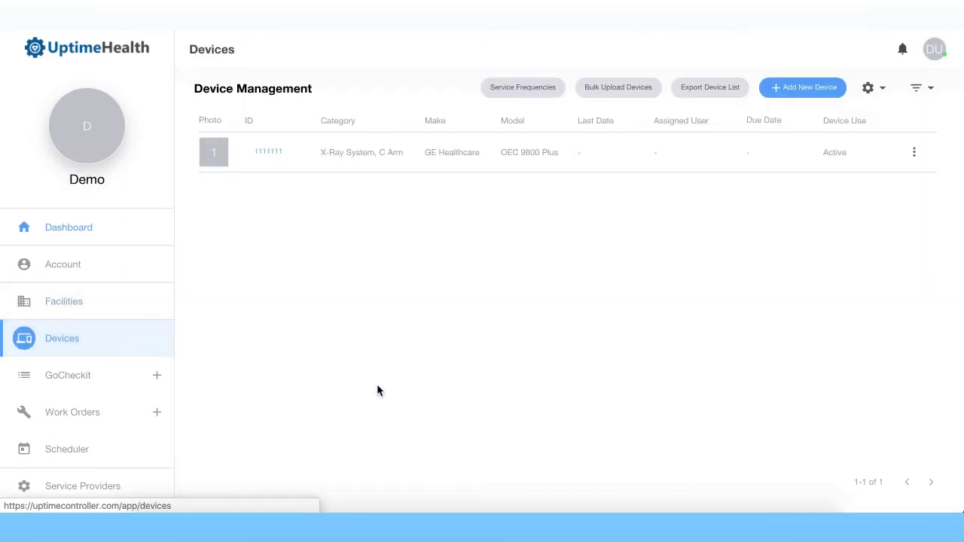
{"action": "left_click", "coordinate": [625, 88]}
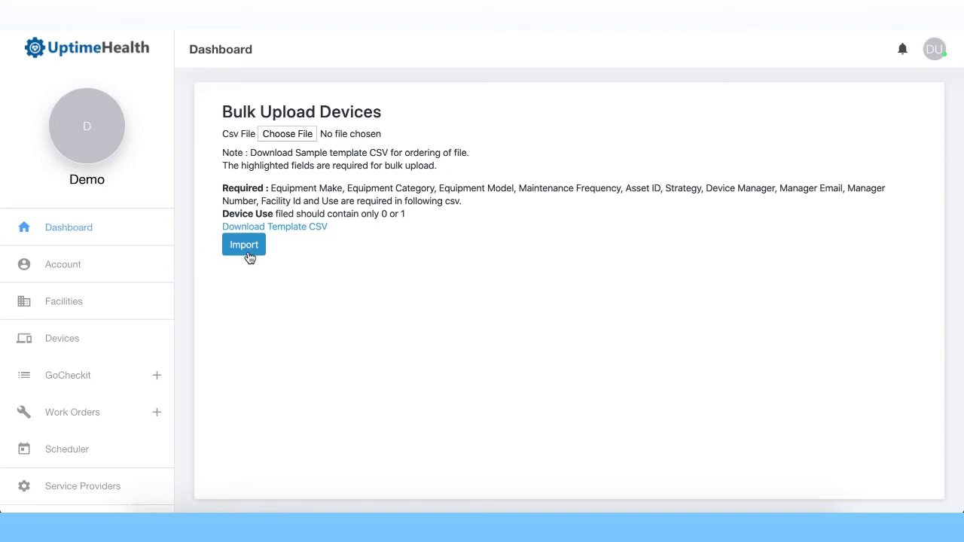
{"action": "left_click", "coordinate": [76, 338]}
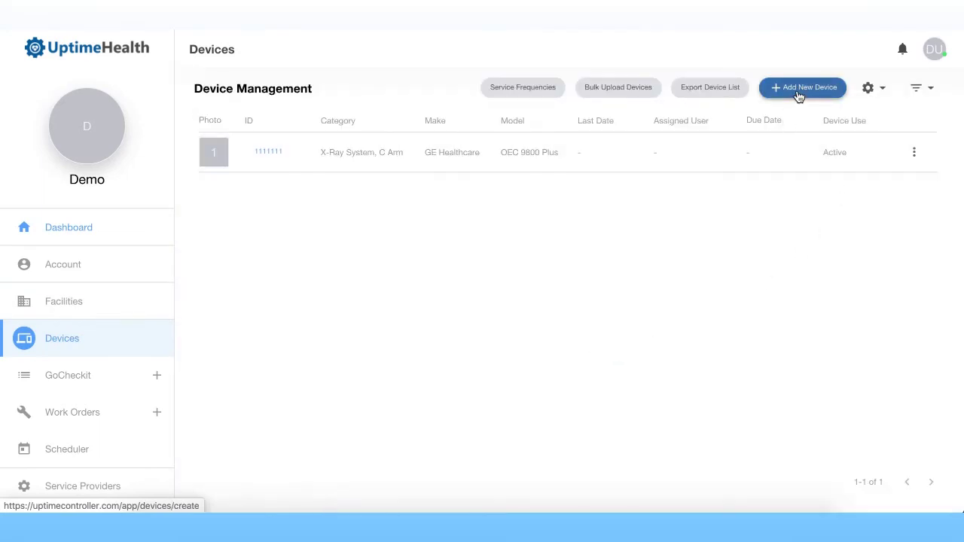
Step: Start a new device and enter 111 as its asset ID
{"action": "left_click", "coordinate": [798, 90]}
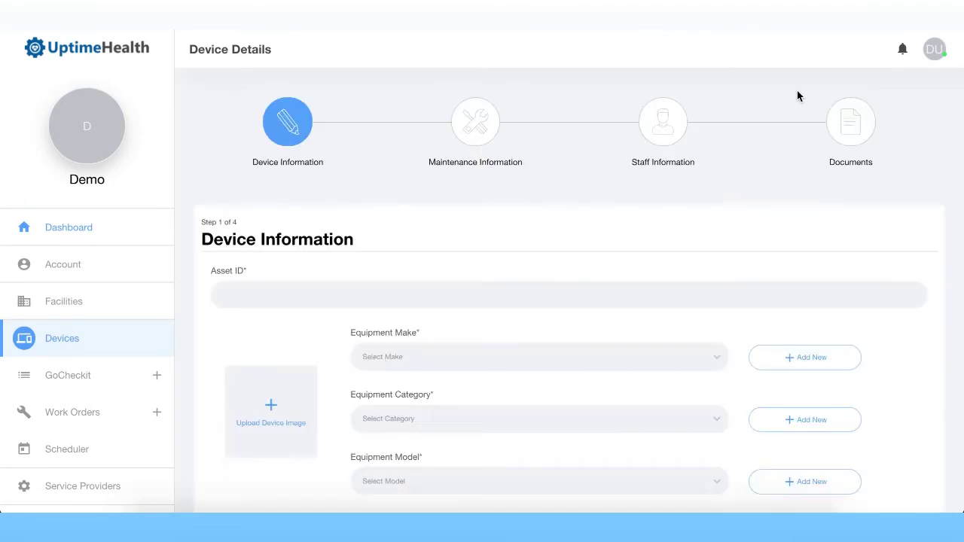
{"action": "left_click", "coordinate": [361, 294]}
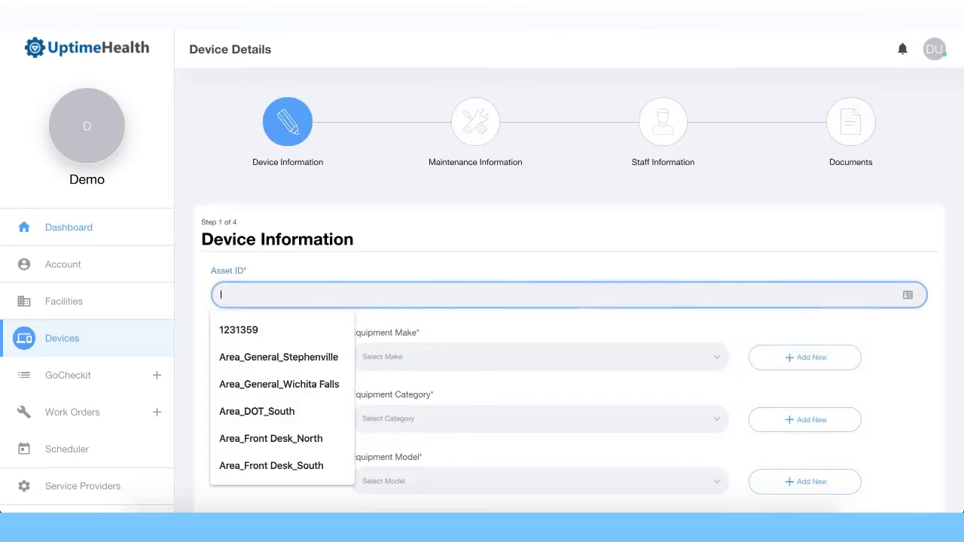
{"action": "type", "text": "111112"}
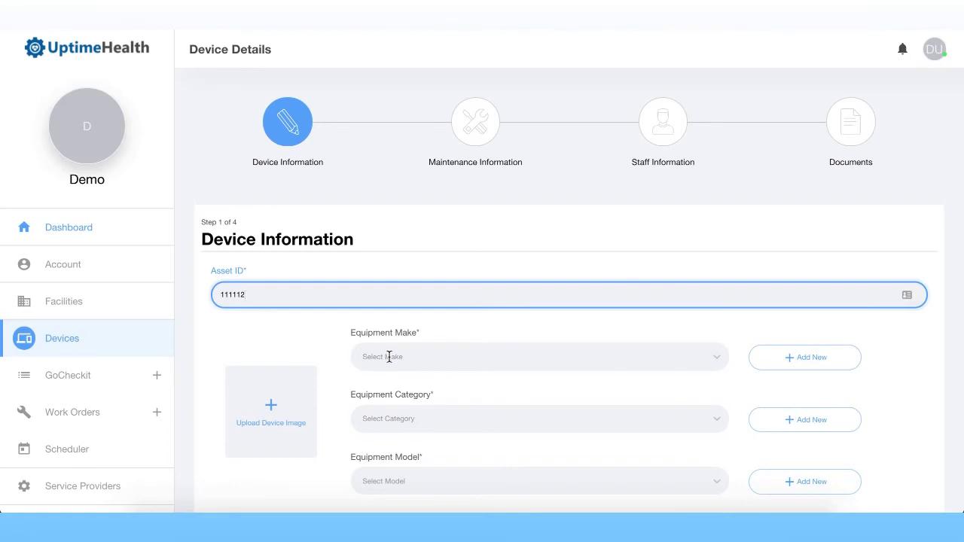
Step: Set the equipment to Siemens Healthcare, category Analyzer, model CLINITEK STATUS +
{"action": "left_click", "coordinate": [508, 352]}
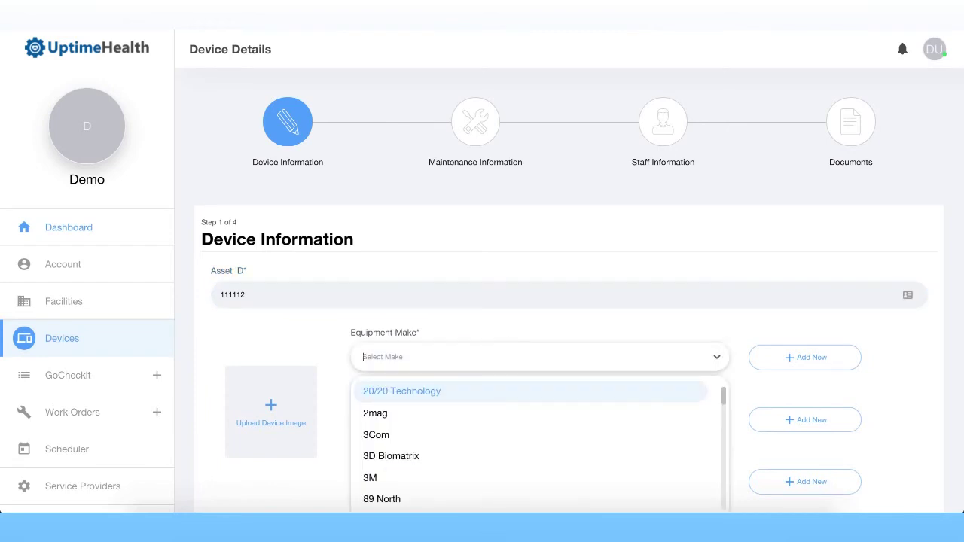
{"action": "type", "text": "g"}
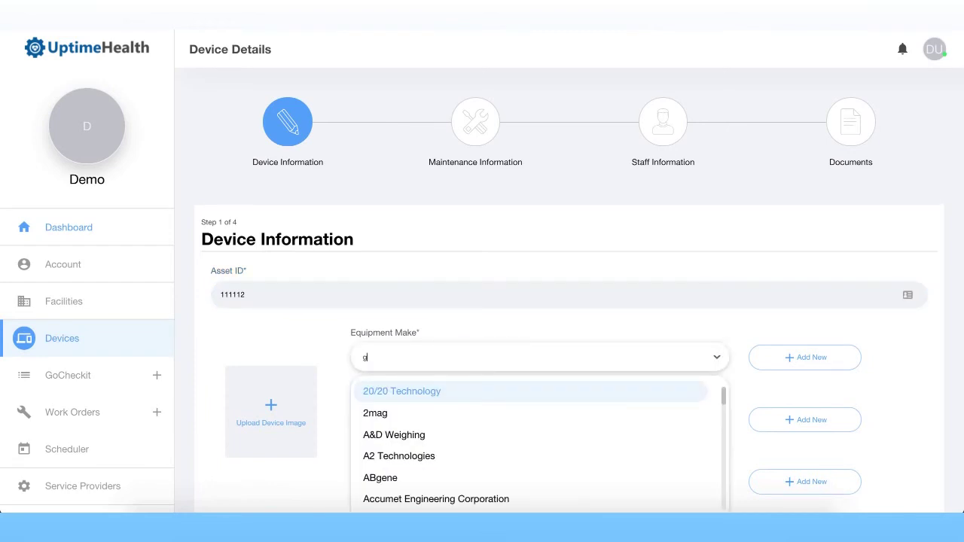
{"action": "type", "text": "iem"}
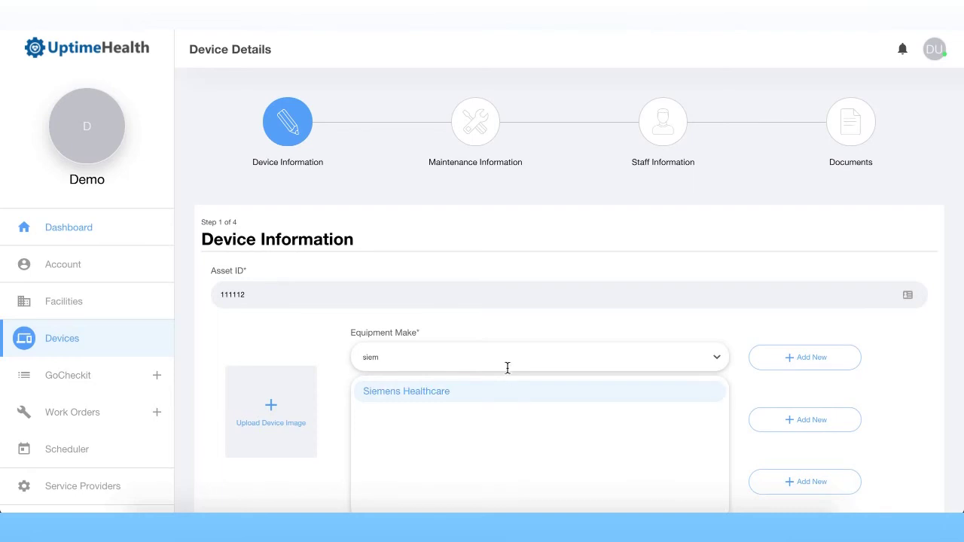
{"action": "left_click", "coordinate": [501, 391]}
{"action": "left_click", "coordinate": [498, 423]}
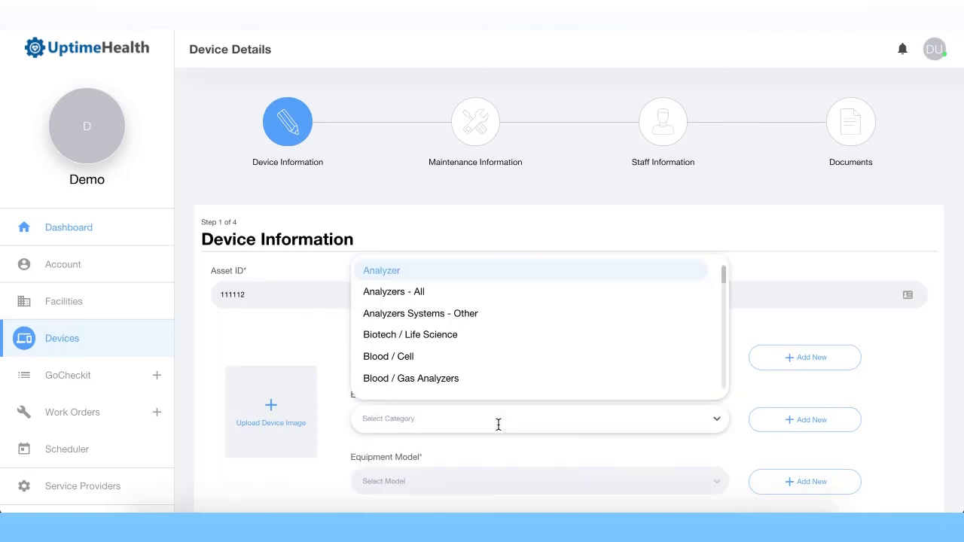
{"action": "left_click", "coordinate": [489, 272]}
{"action": "scroll", "coordinate": [479, 381], "scroll_direction": "down", "scroll_amount": 1}
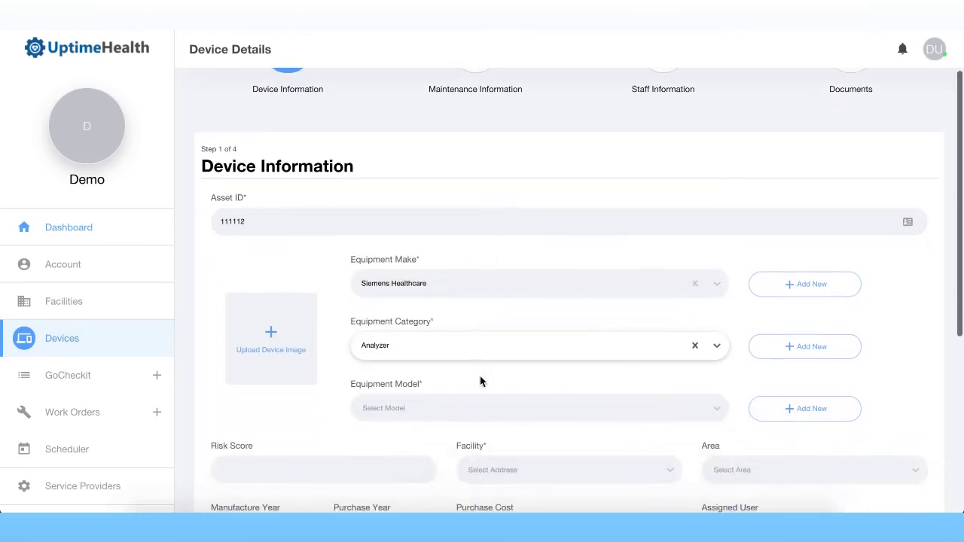
{"action": "left_click", "coordinate": [479, 399]}
{"action": "left_click", "coordinate": [502, 387]}
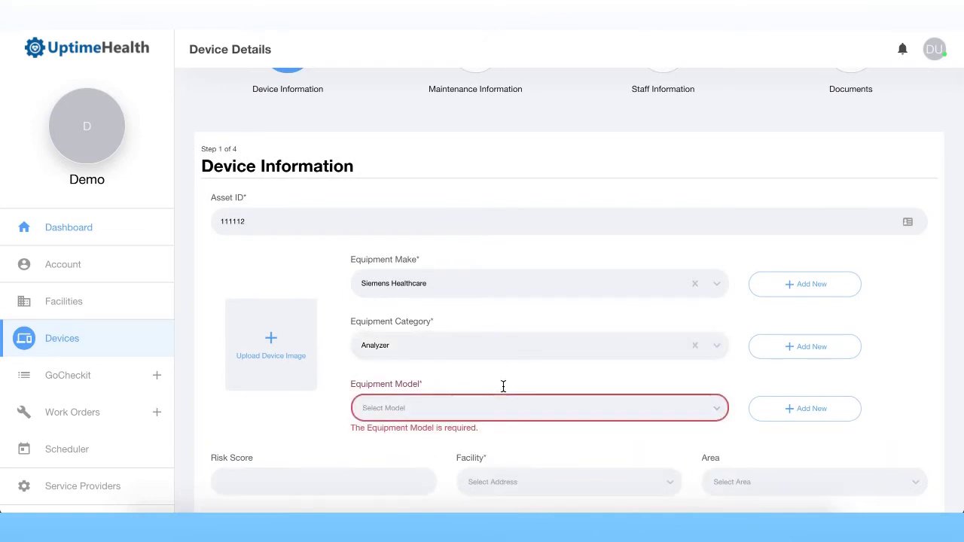
{"action": "left_click", "coordinate": [503, 408]}
{"action": "left_click", "coordinate": [468, 444]}
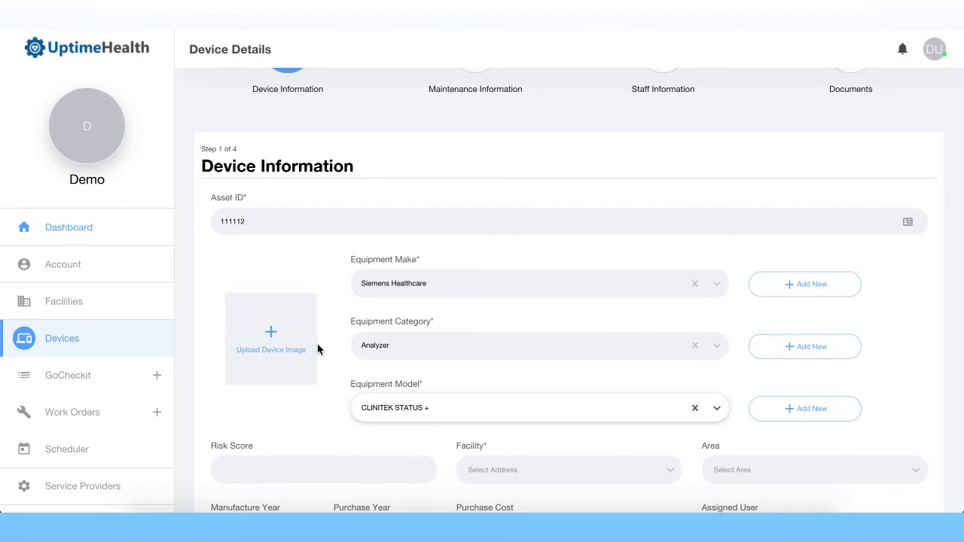
Step: Place the device in Demo Facility's Lab area
{"action": "scroll", "coordinate": [323, 348], "scroll_direction": "down", "scroll_amount": 3}
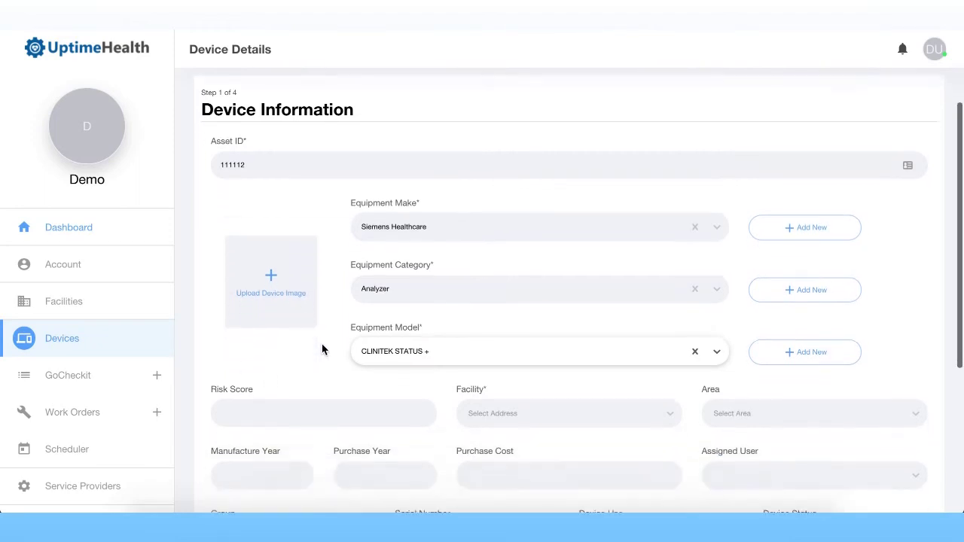
{"action": "left_click", "coordinate": [576, 256]}
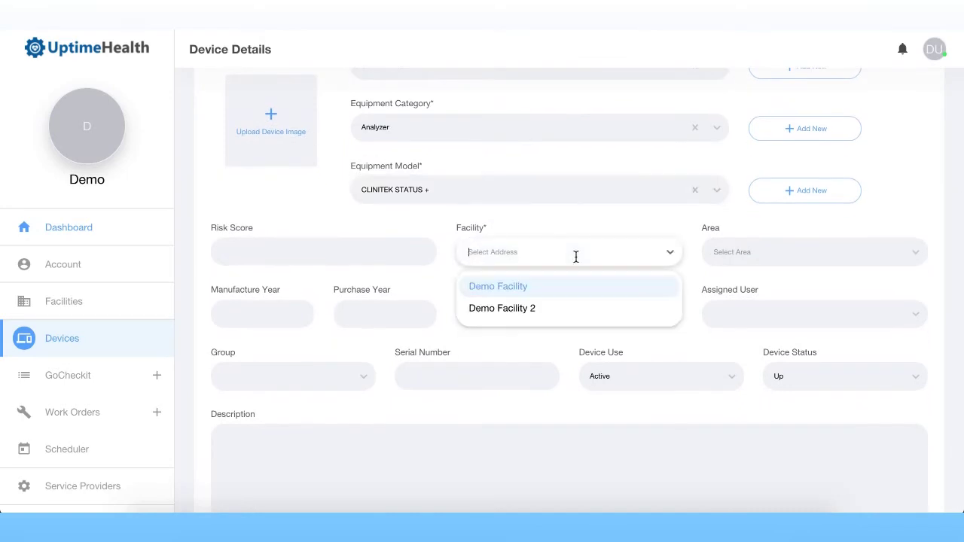
{"action": "left_click", "coordinate": [526, 292]}
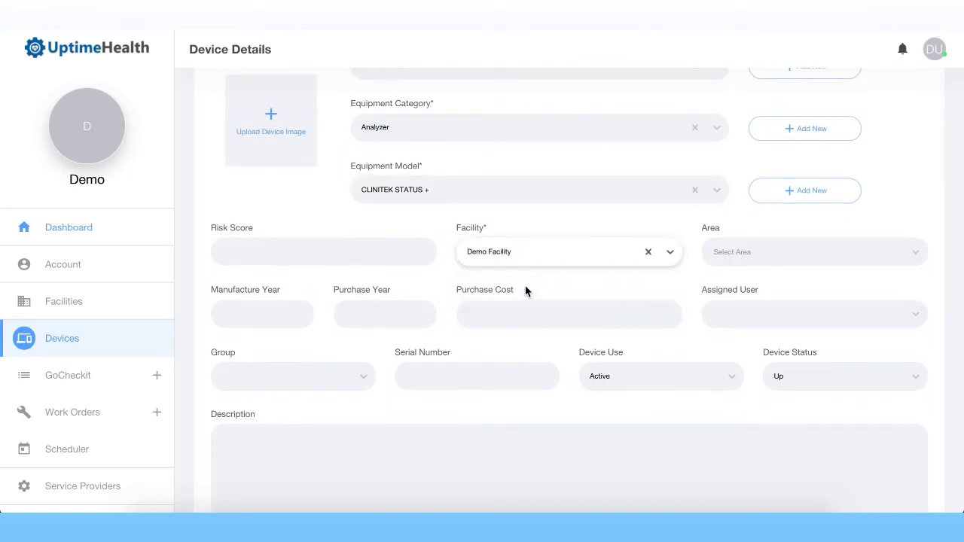
{"action": "left_click", "coordinate": [810, 249]}
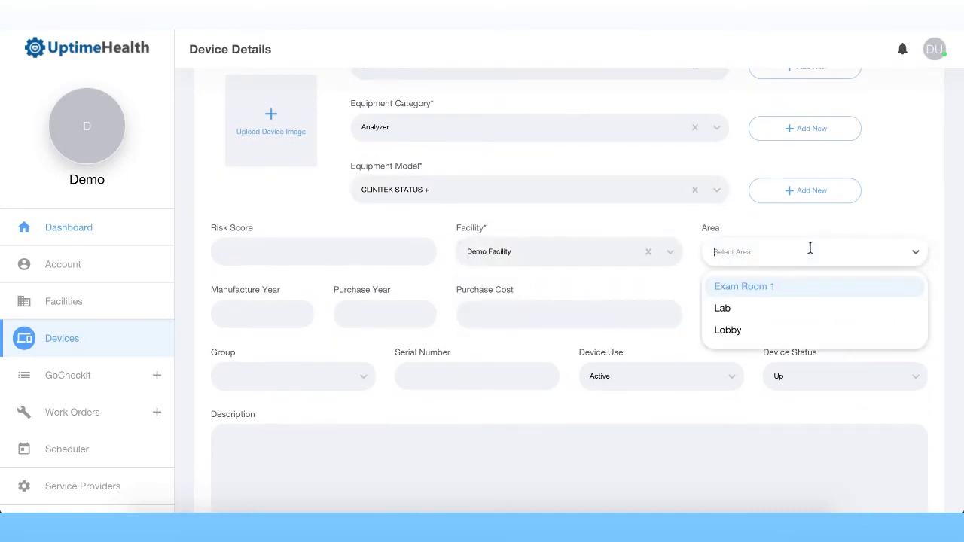
{"action": "left_click", "coordinate": [781, 308]}
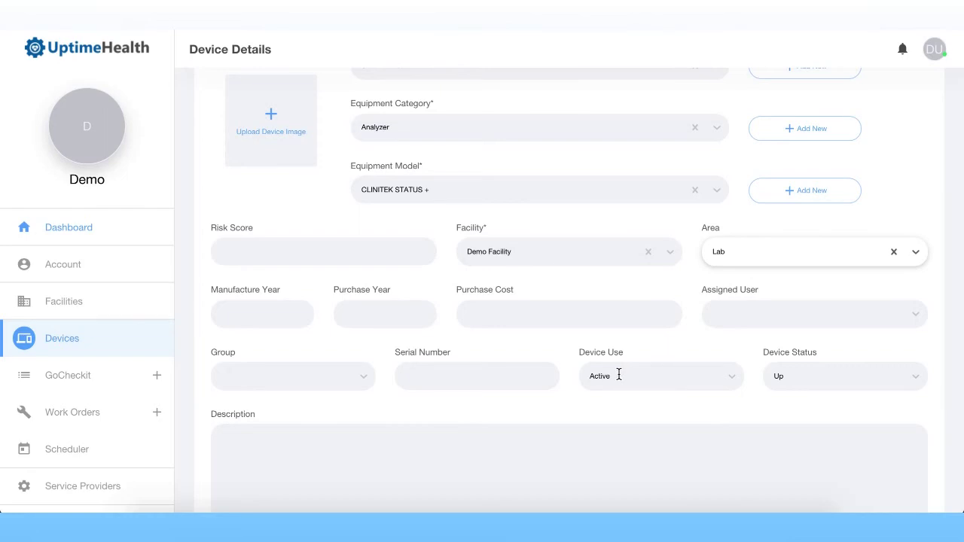
{"action": "scroll", "coordinate": [447, 407], "scroll_direction": "down", "scroll_amount": 2}
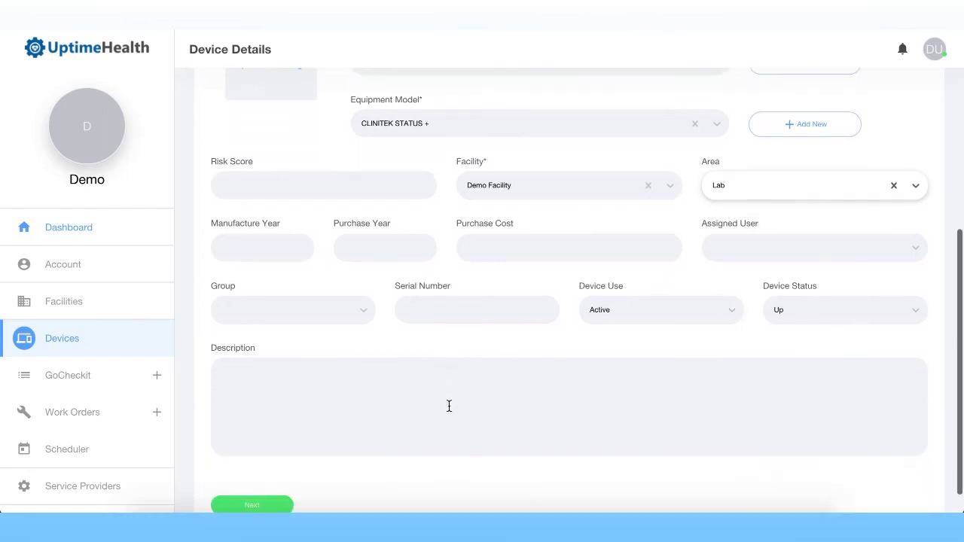
{"action": "scroll", "coordinate": [293, 470], "scroll_direction": "down", "scroll_amount": 1}
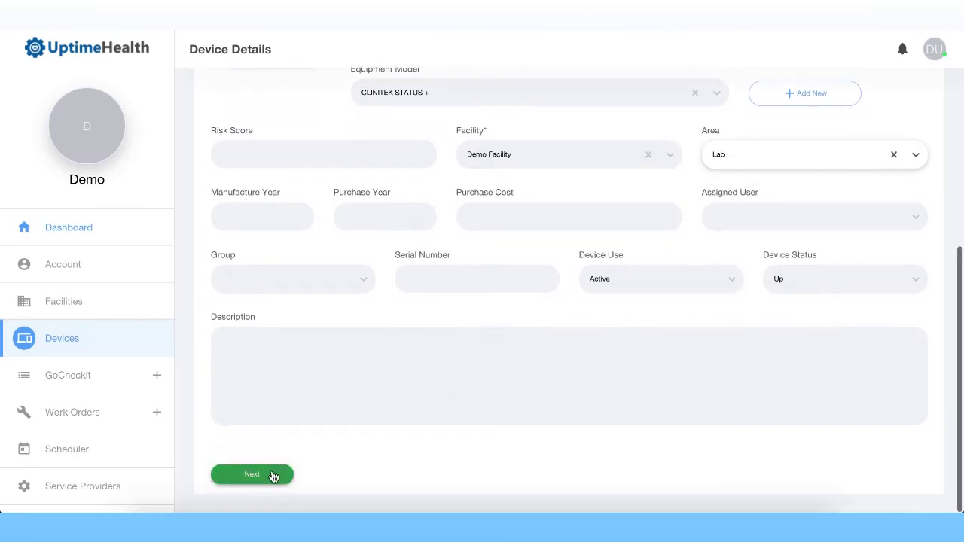
Step: Set the device's service strategy to Not Required, leaving no service provider tagged
{"action": "left_click", "coordinate": [273, 473]}
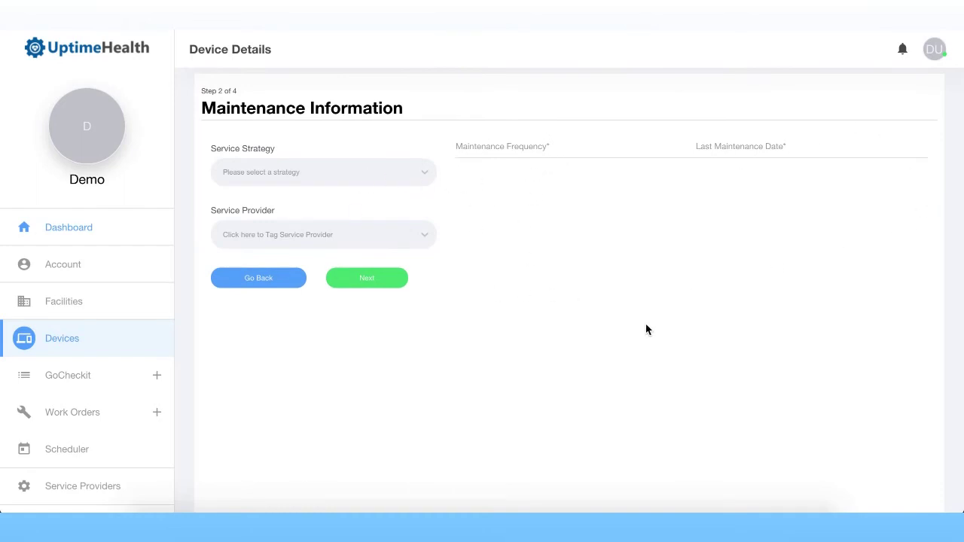
{"action": "left_click", "coordinate": [391, 171]}
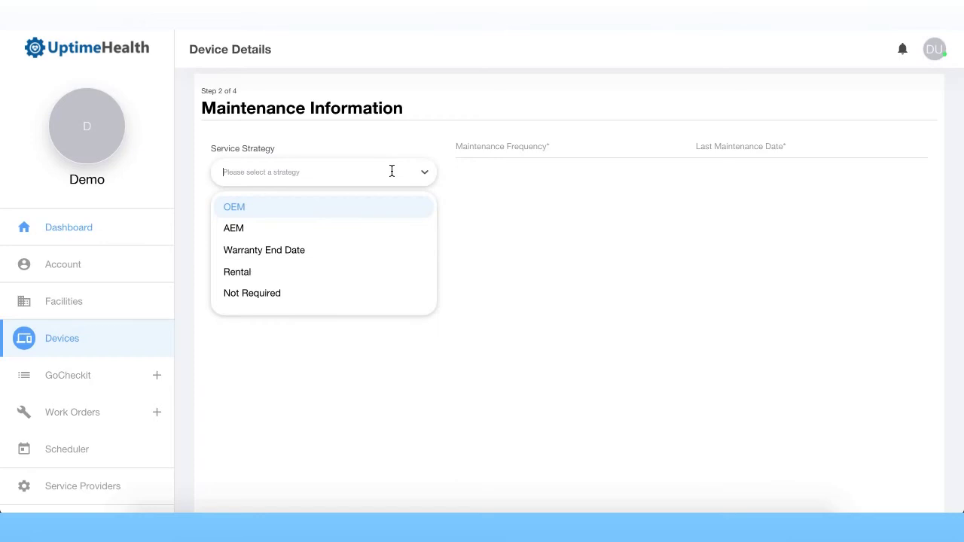
{"action": "left_click", "coordinate": [336, 295]}
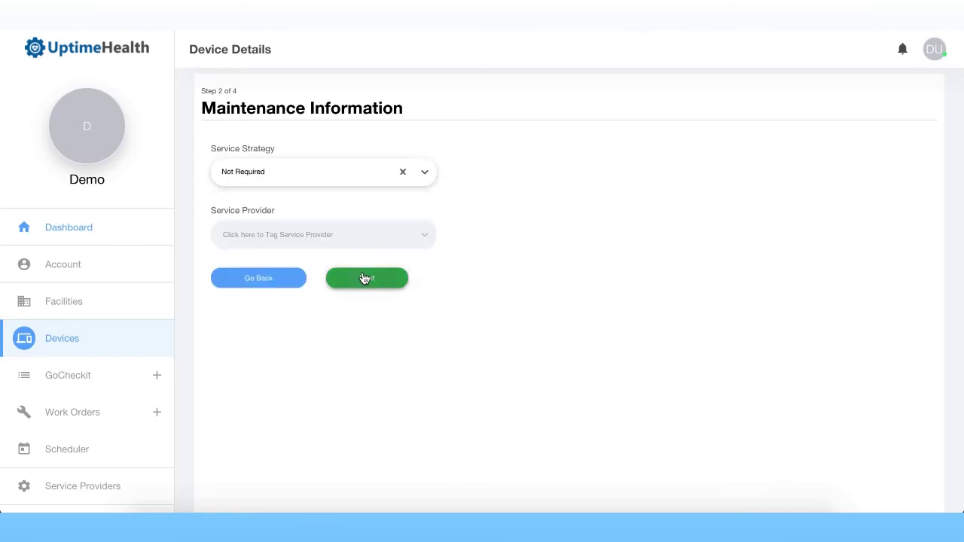
{"action": "left_click", "coordinate": [363, 240]}
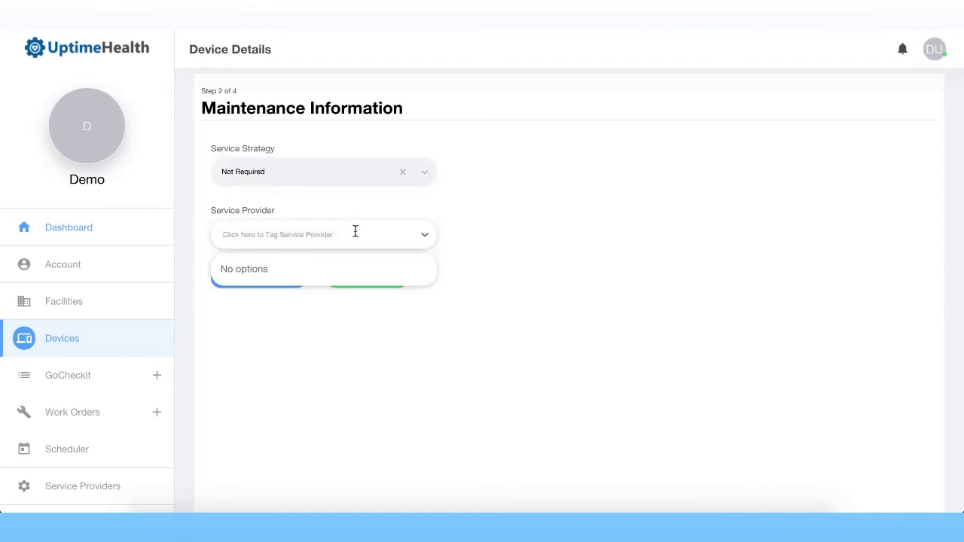
{"action": "left_click", "coordinate": [383, 211]}
Step: Skip through Staff Information and Documents and save the new device
{"action": "left_click", "coordinate": [366, 279]}
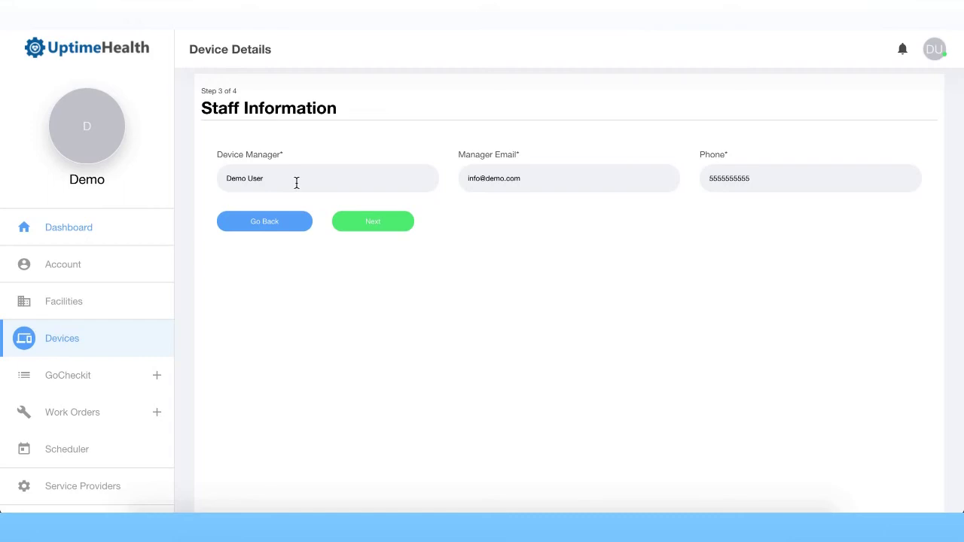
{"action": "left_click", "coordinate": [385, 223]}
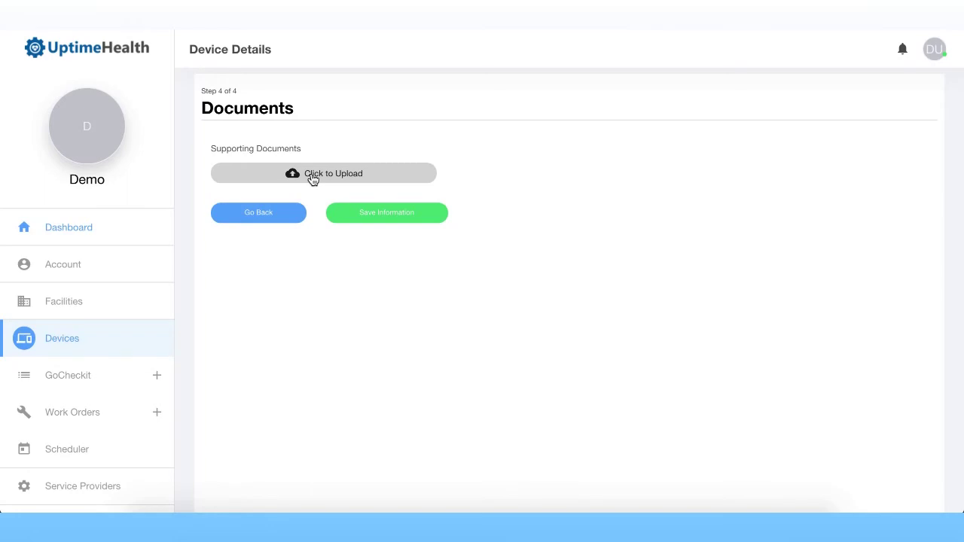
{"action": "left_click", "coordinate": [382, 217]}
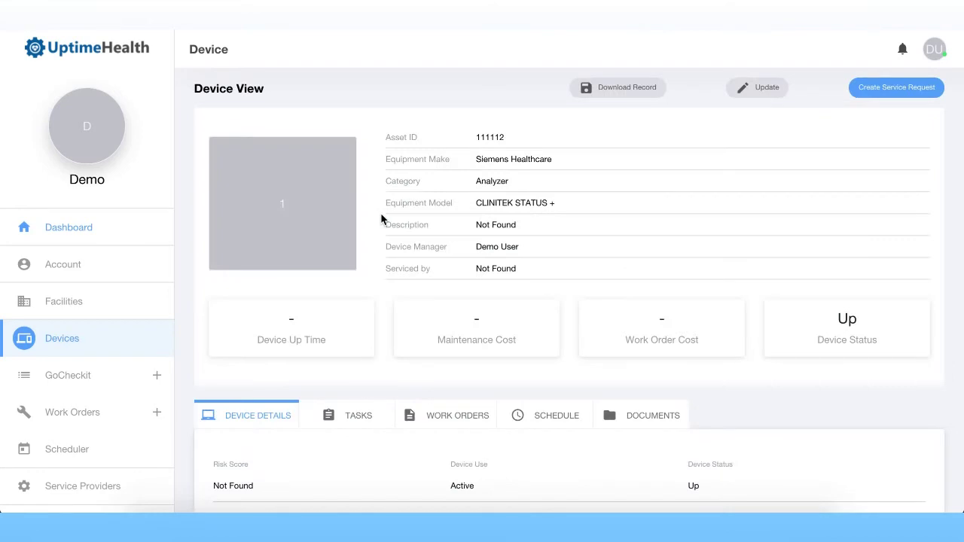
Step: Review the CLINITEK STATUS + device record and open its Tasks list, which is empty
{"action": "scroll", "coordinate": [419, 215], "scroll_direction": "down", "scroll_amount": 2}
{"action": "scroll", "coordinate": [419, 215], "scroll_direction": "up", "scroll_amount": 2}
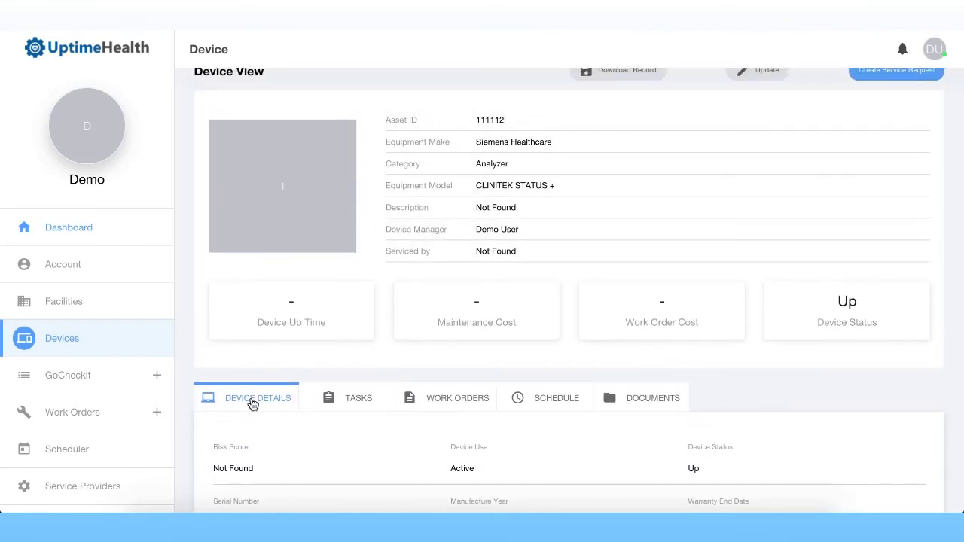
{"action": "scroll", "coordinate": [897, 226], "scroll_direction": "up", "scroll_amount": 1}
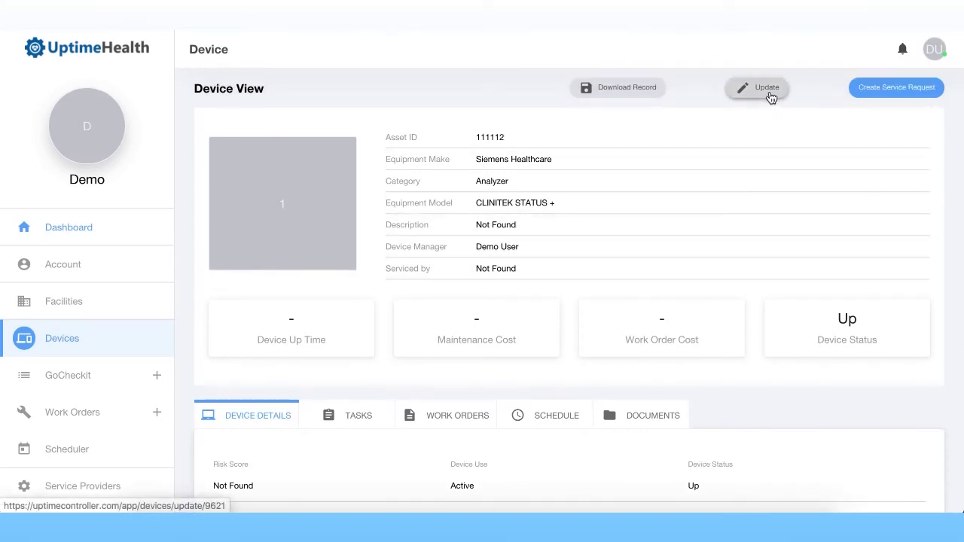
{"action": "left_click", "coordinate": [361, 413]}
{"action": "scroll", "coordinate": [396, 376], "scroll_direction": "down", "scroll_amount": 1}
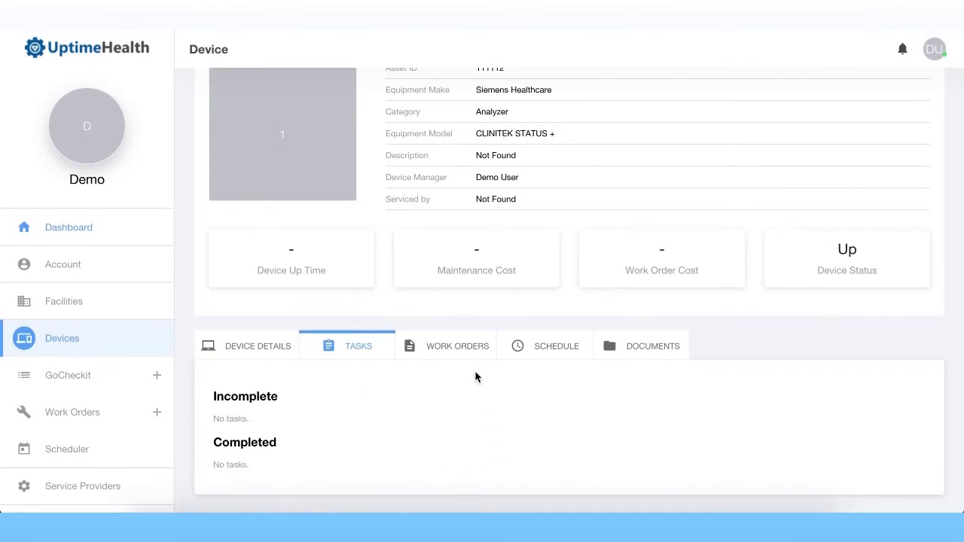
Step: Look through the device's empty Work Orders, Schedule and Documents tabs, then expand GoCheckit
{"action": "left_click", "coordinate": [454, 346]}
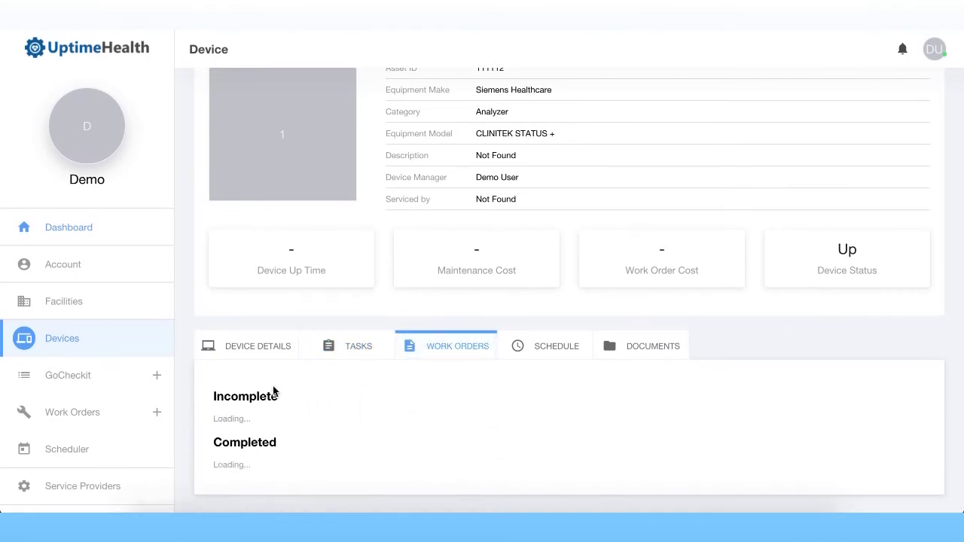
{"action": "left_click", "coordinate": [557, 350]}
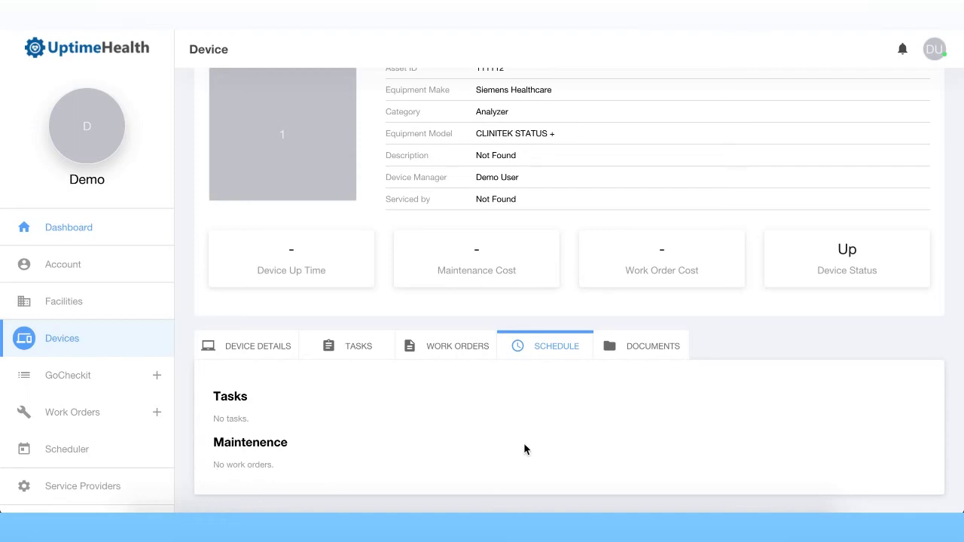
{"action": "left_click", "coordinate": [655, 344]}
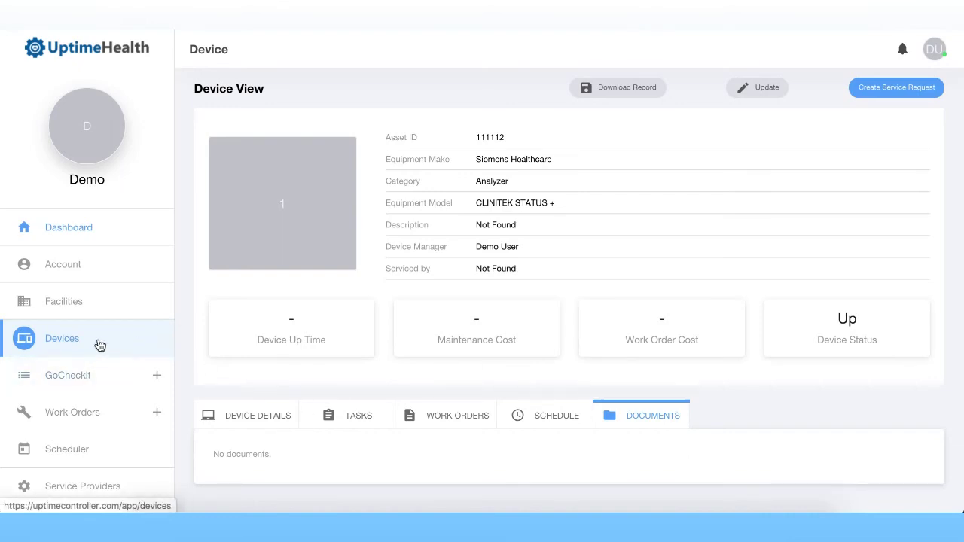
{"action": "left_click", "coordinate": [108, 381]}
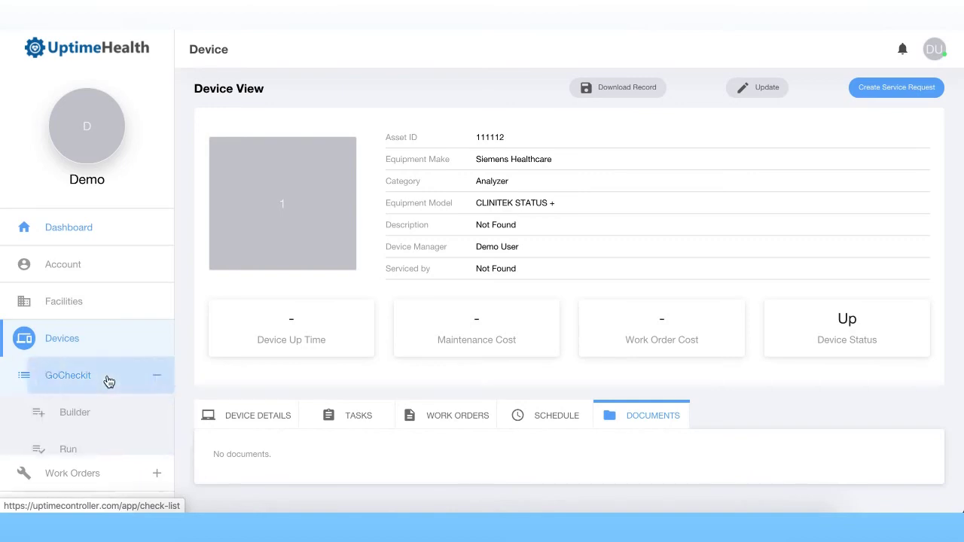
Step: In the GoCheckit Builder, drop a new Task from the Toolbox onto the Daily column
{"action": "left_click", "coordinate": [97, 427]}
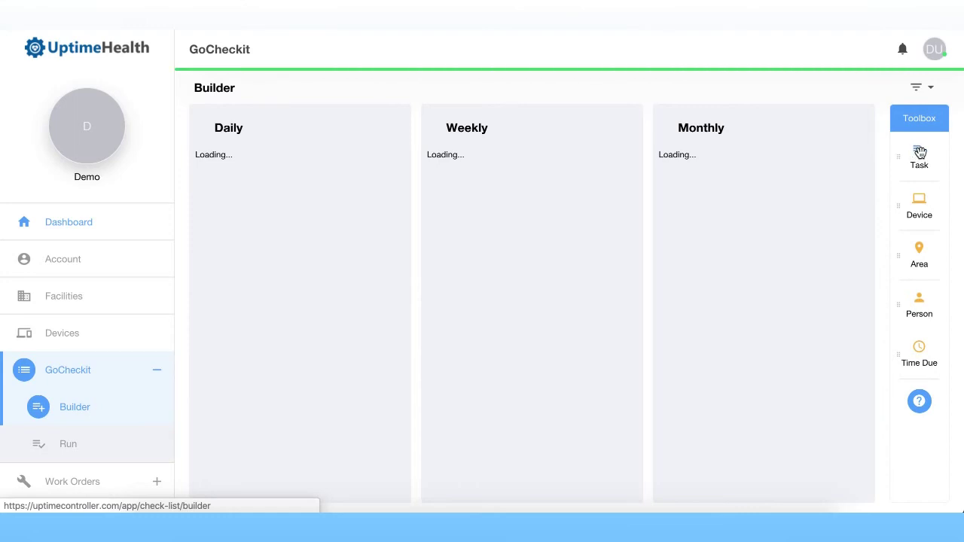
{"action": "left_click_drag", "start_coordinate": [919, 152], "coordinate": [311, 180]}
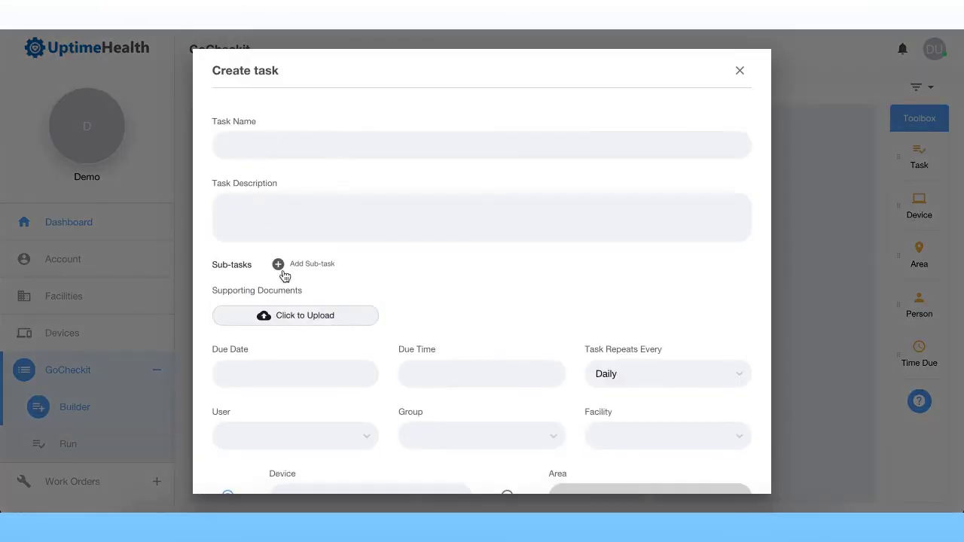
Step: Name the task 'Demo Task' and give it the description 'Demo task activities'
{"action": "left_click", "coordinate": [404, 145]}
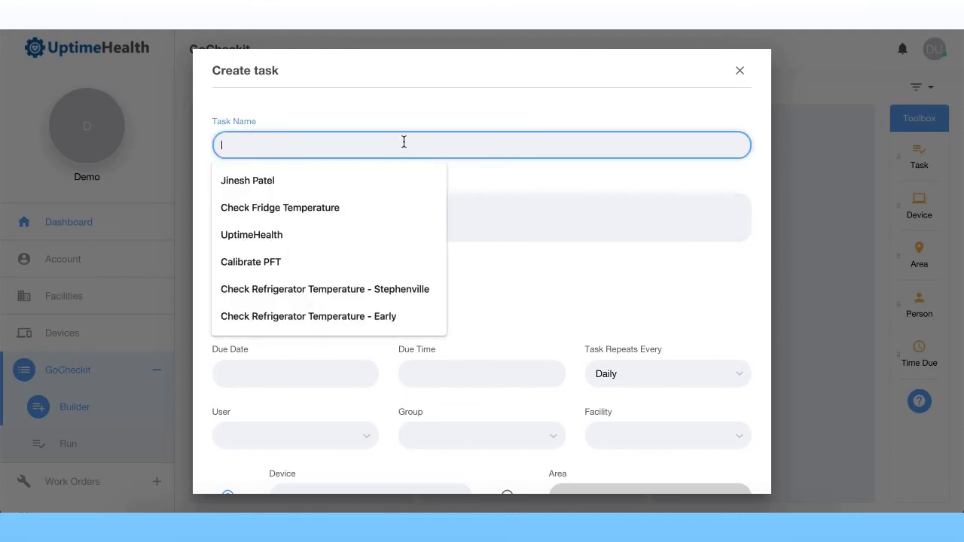
{"action": "type", "text": "Demo Task"}
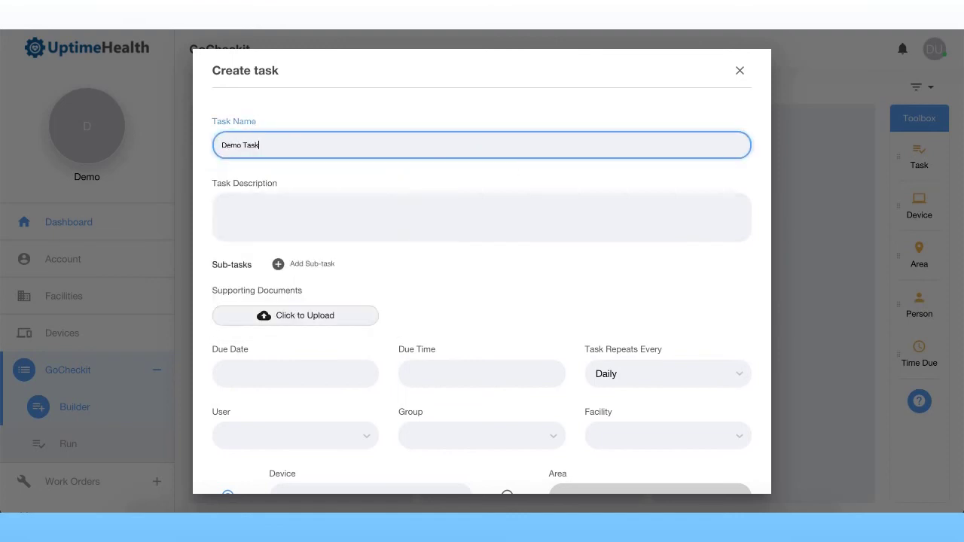
{"action": "left_click", "coordinate": [400, 204]}
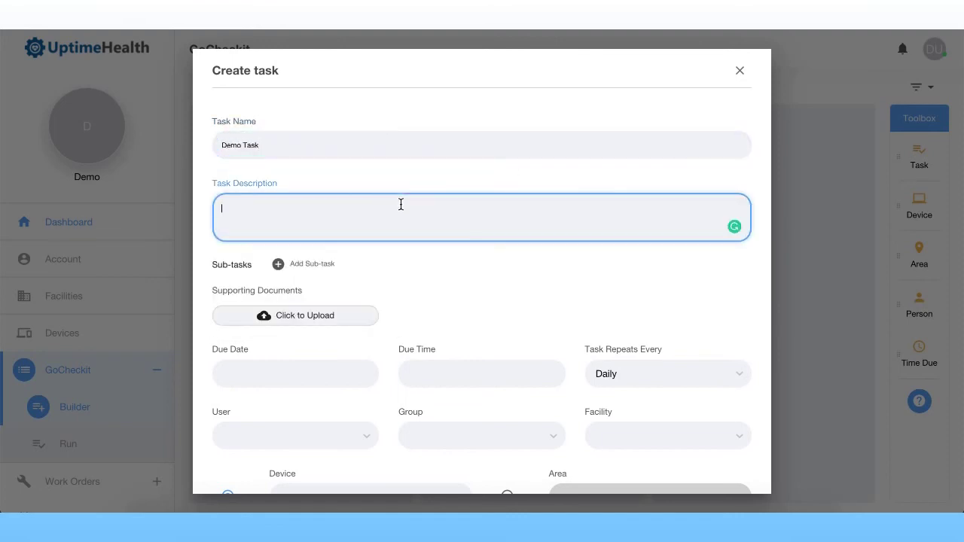
{"action": "type", "text": "Demo task activities"}
Step: Add three empty sub-task rows, then remove all three so the task has none
{"action": "left_click", "coordinate": [315, 269]}
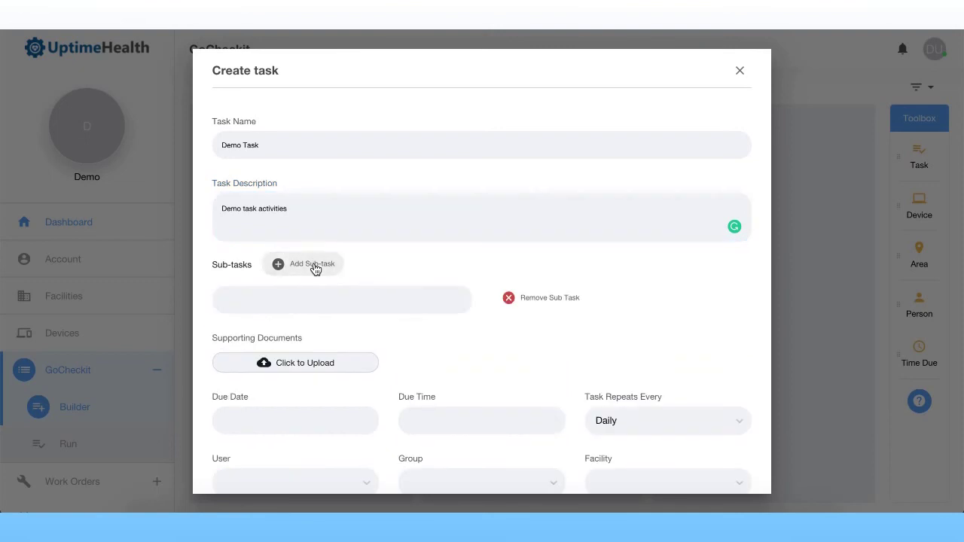
{"action": "left_click", "coordinate": [314, 270]}
{"action": "left_click", "coordinate": [315, 269]}
{"action": "left_click", "coordinate": [564, 299]}
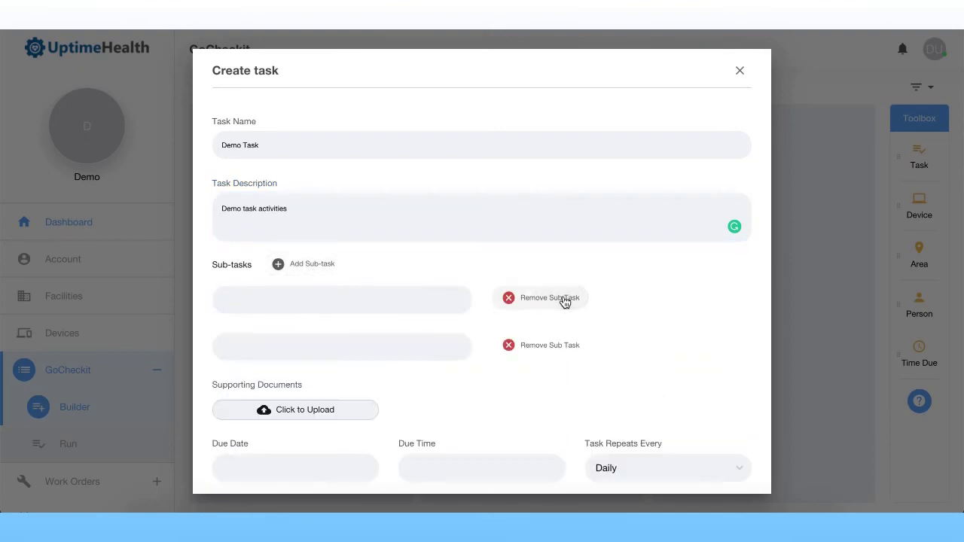
{"action": "left_click", "coordinate": [565, 299]}
{"action": "left_click", "coordinate": [565, 300]}
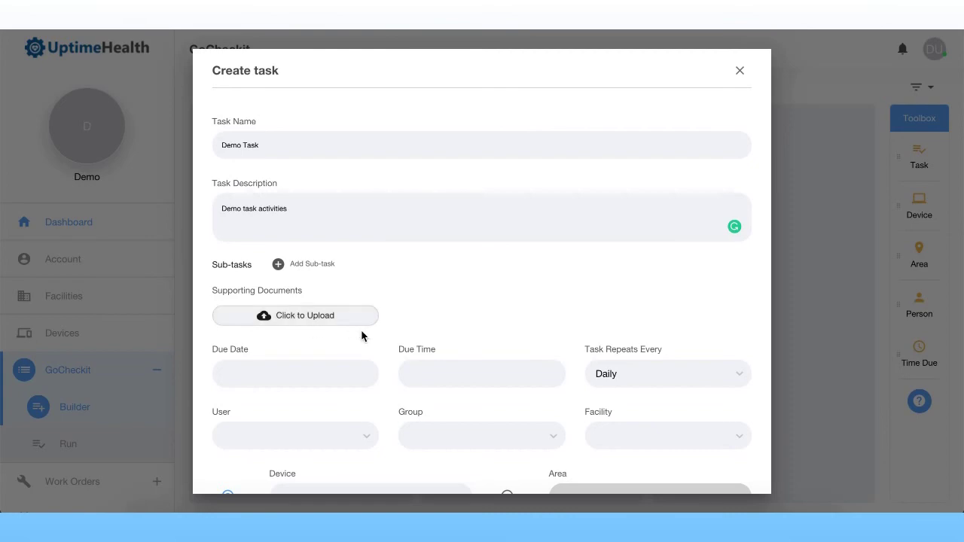
{"action": "scroll", "coordinate": [354, 331], "scroll_direction": "down", "scroll_amount": 2}
{"action": "left_click", "coordinate": [334, 323]}
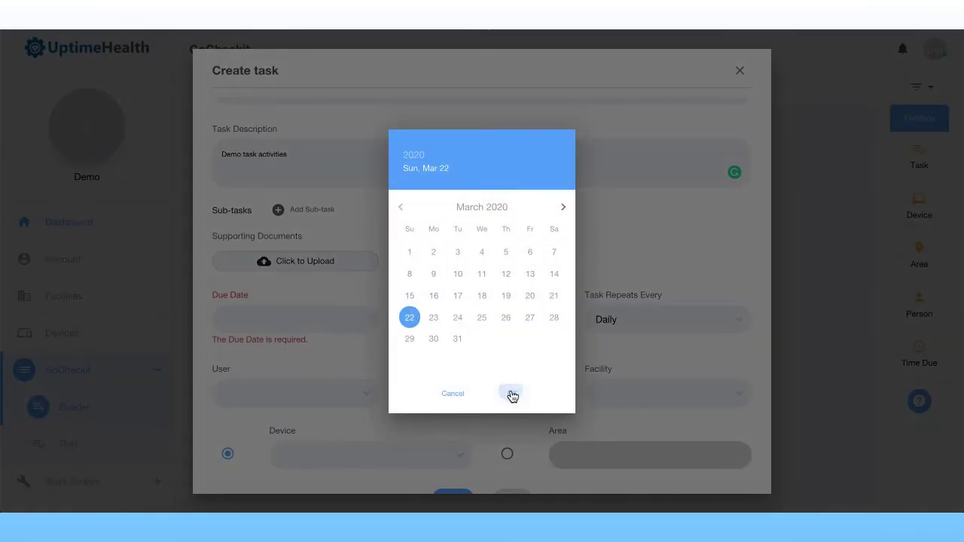
Step: Set the due date to March 22 at 10:00 AM and keep repeats at Daily
{"action": "left_click", "coordinate": [511, 393]}
{"action": "left_click", "coordinate": [486, 320]}
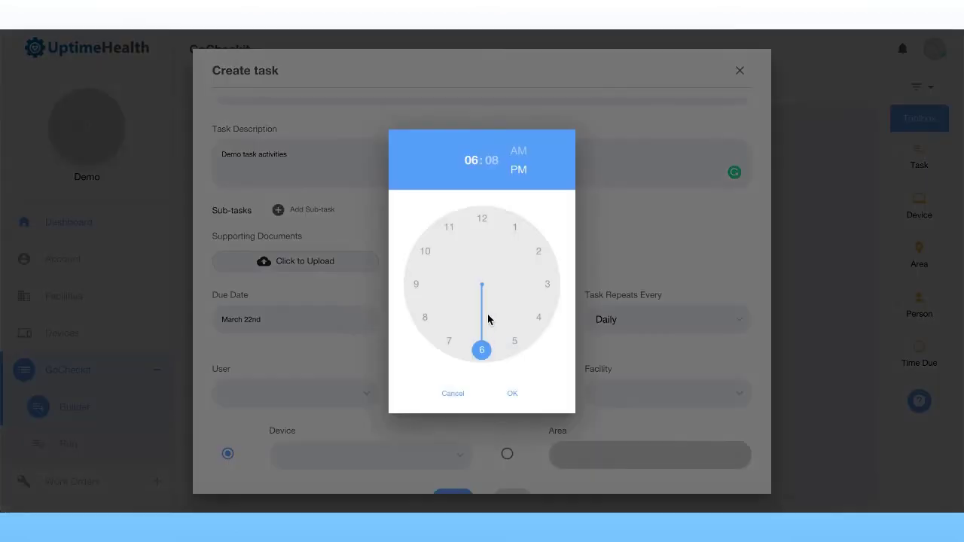
{"action": "left_click", "coordinate": [420, 257]}
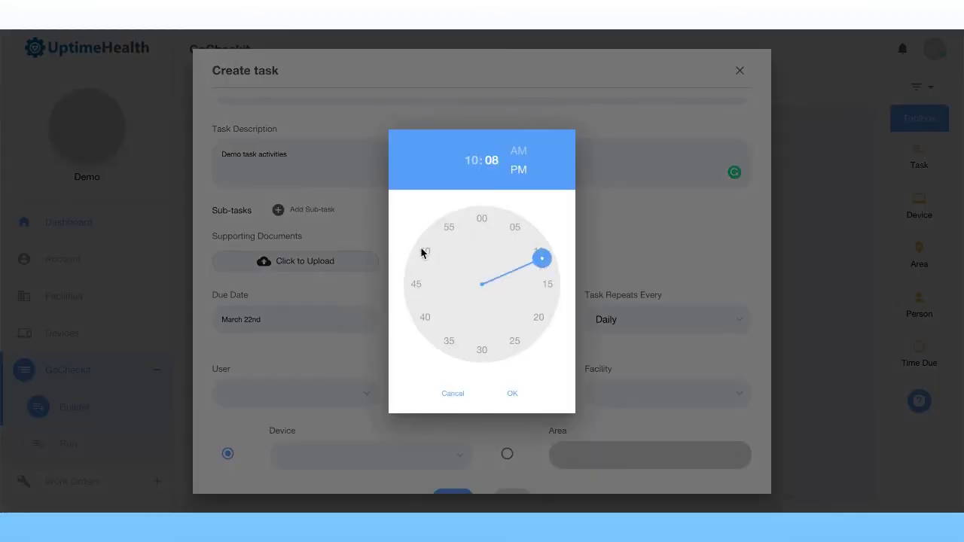
{"action": "left_click", "coordinate": [481, 218]}
{"action": "left_click", "coordinate": [519, 153]}
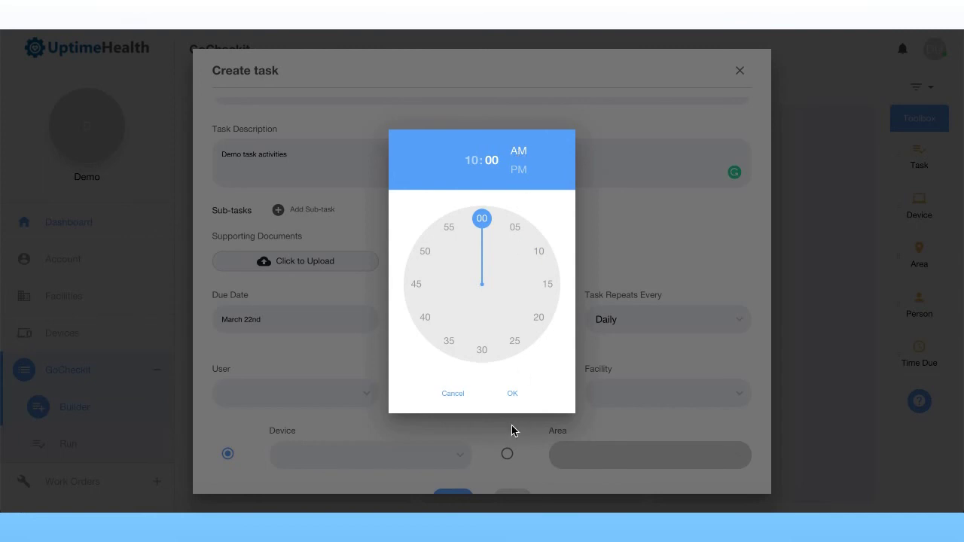
{"action": "left_click", "coordinate": [512, 393]}
{"action": "left_click", "coordinate": [665, 319]}
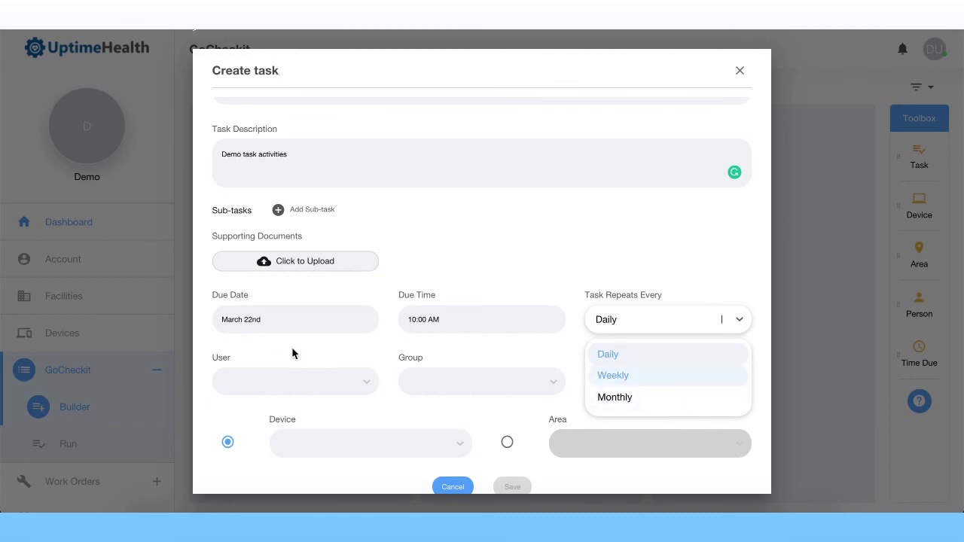
{"action": "left_click", "coordinate": [293, 374]}
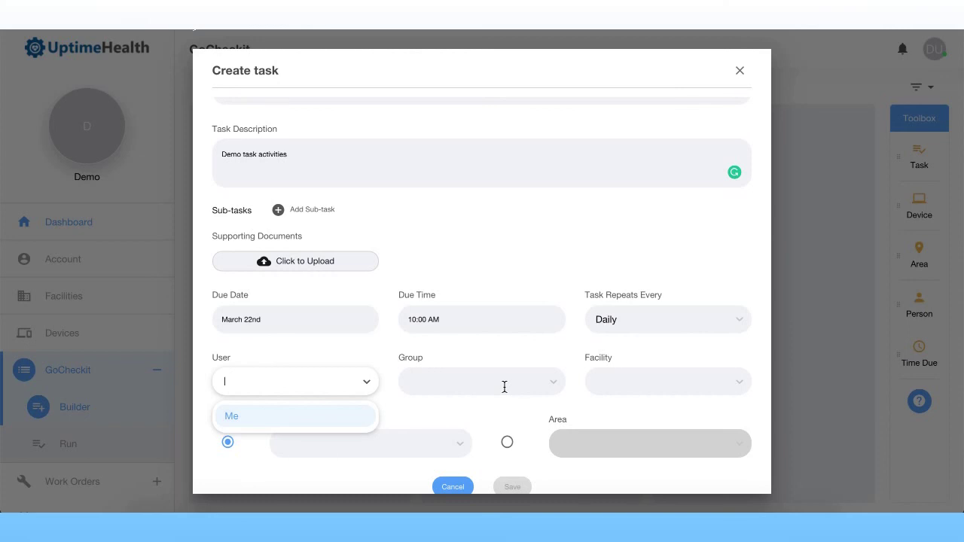
Step: Assign the task to user Me at Demo Facility
{"action": "left_click", "coordinate": [298, 418]}
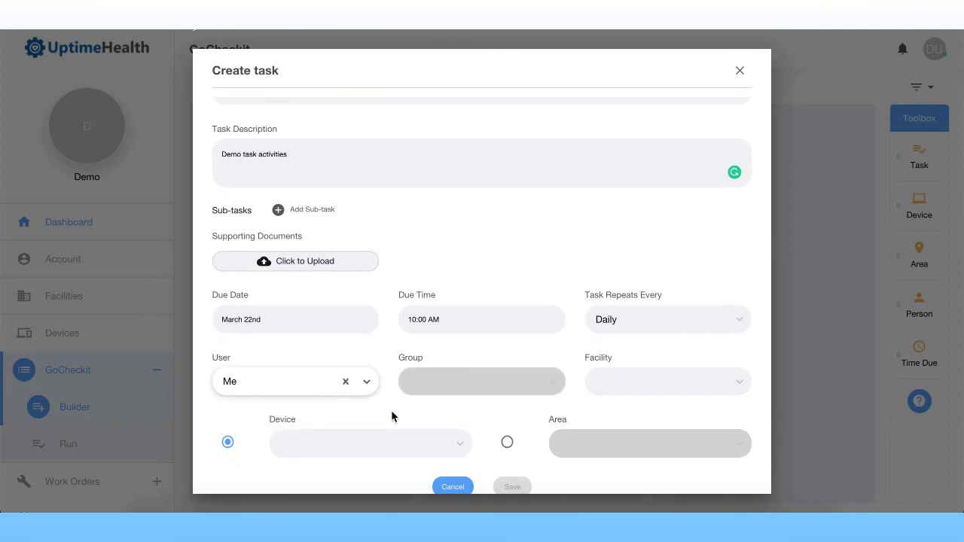
{"action": "left_click", "coordinate": [679, 378]}
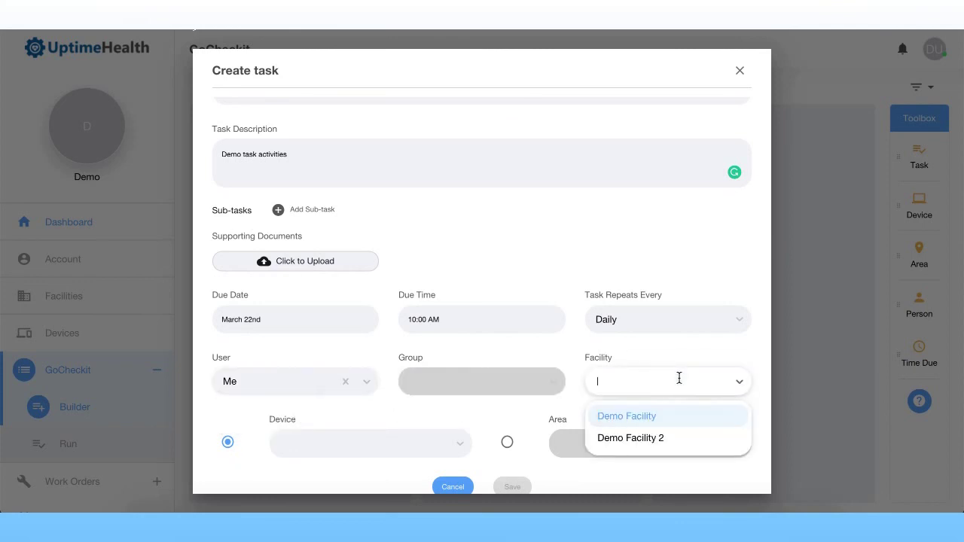
{"action": "left_click", "coordinate": [670, 420]}
Step: Target the Lab area instead of the Siemens Healthcare device, and save the task
{"action": "scroll", "coordinate": [393, 410], "scroll_direction": "down", "scroll_amount": 1}
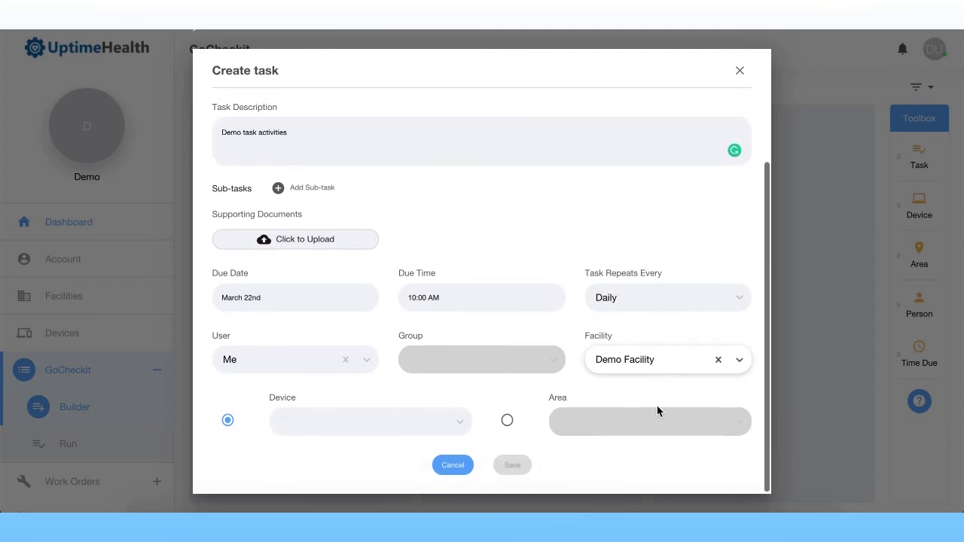
{"action": "left_click", "coordinate": [312, 419]}
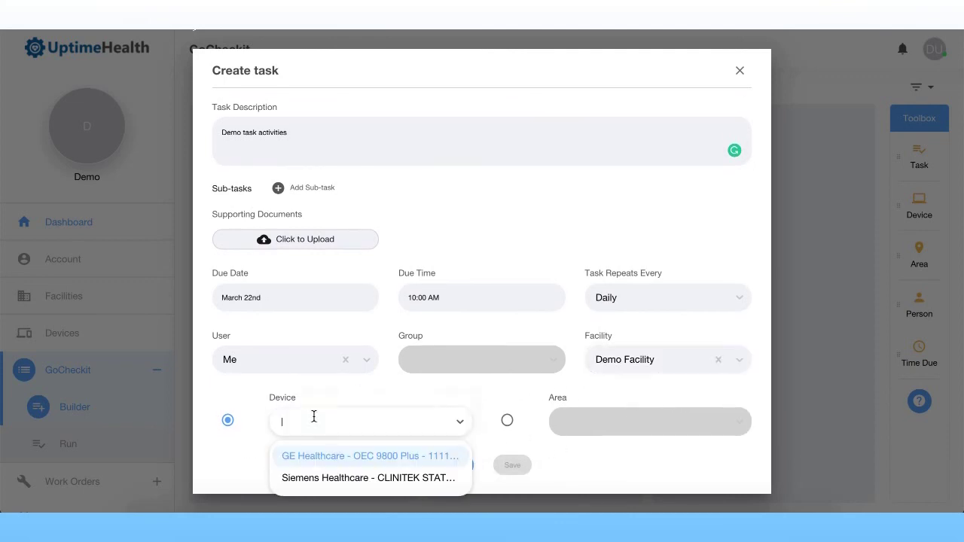
{"action": "left_click", "coordinate": [316, 484]}
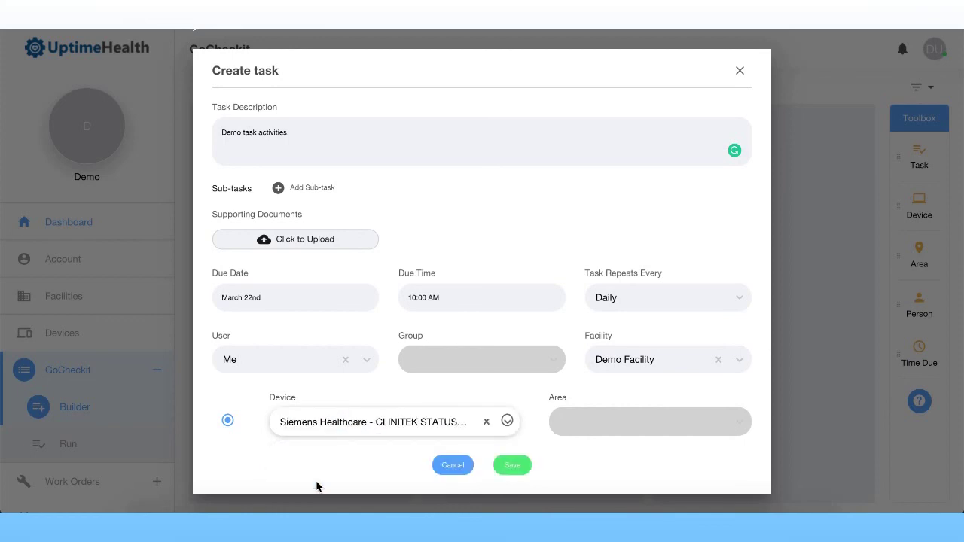
{"action": "left_click", "coordinate": [226, 419]}
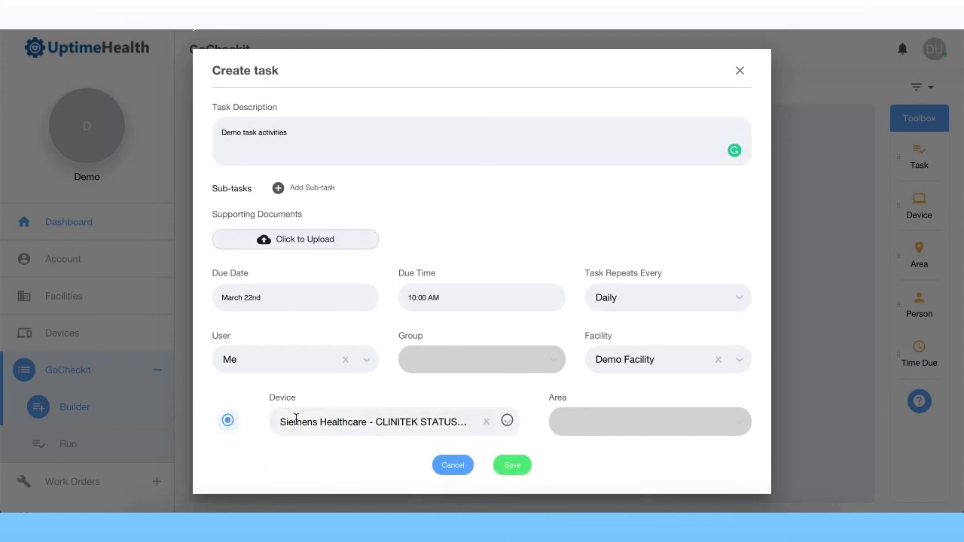
{"action": "left_click", "coordinate": [507, 421]}
{"action": "left_click", "coordinate": [609, 415]}
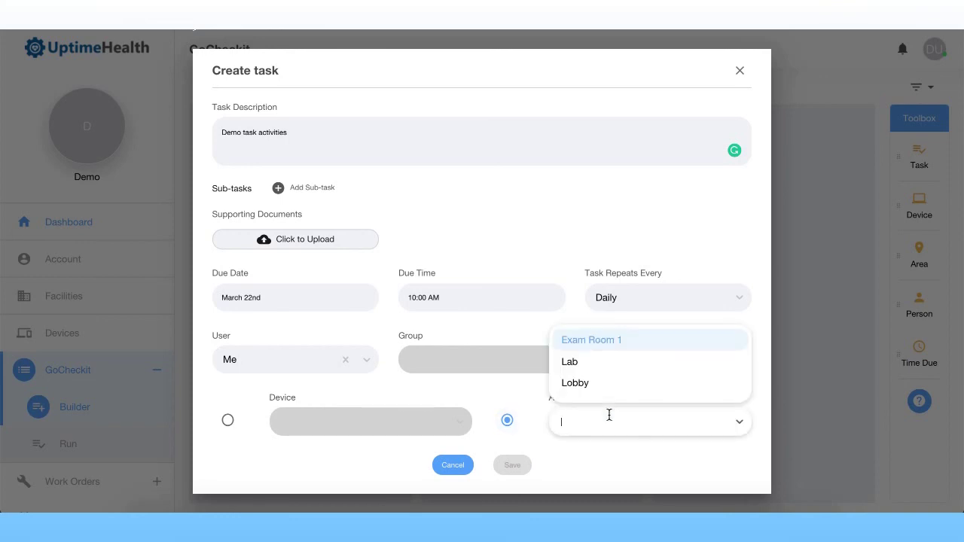
{"action": "left_click", "coordinate": [607, 363]}
{"action": "left_click", "coordinate": [514, 465]}
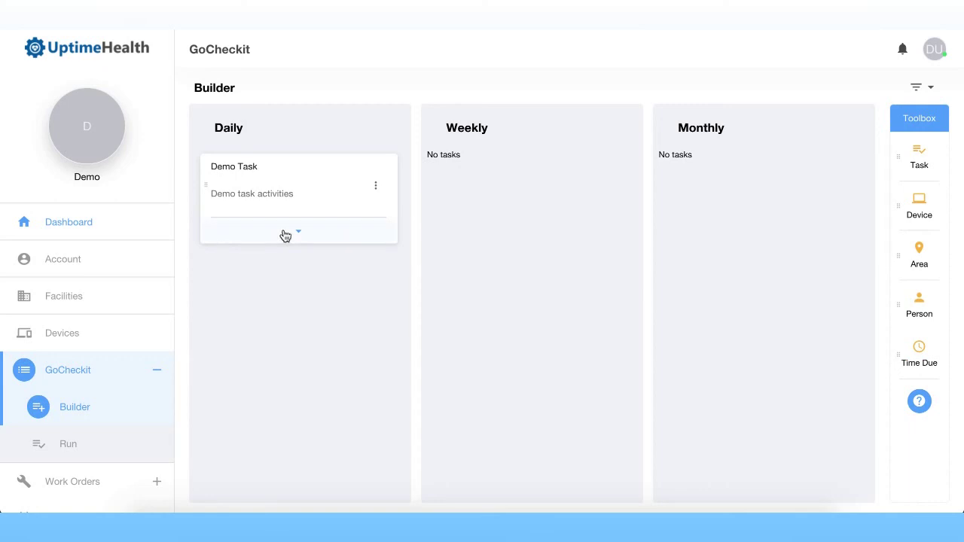
{"action": "left_click", "coordinate": [53, 451]}
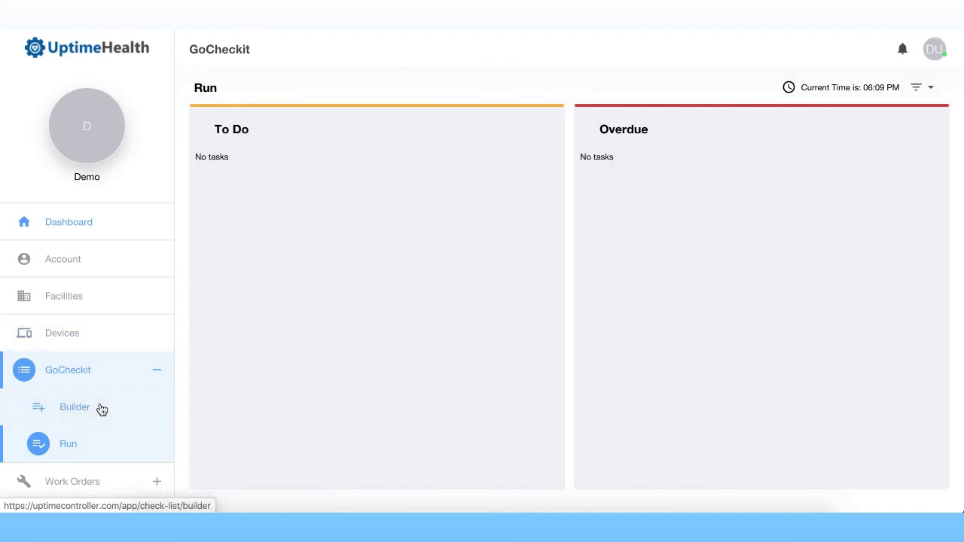
{"action": "left_click", "coordinate": [125, 408]}
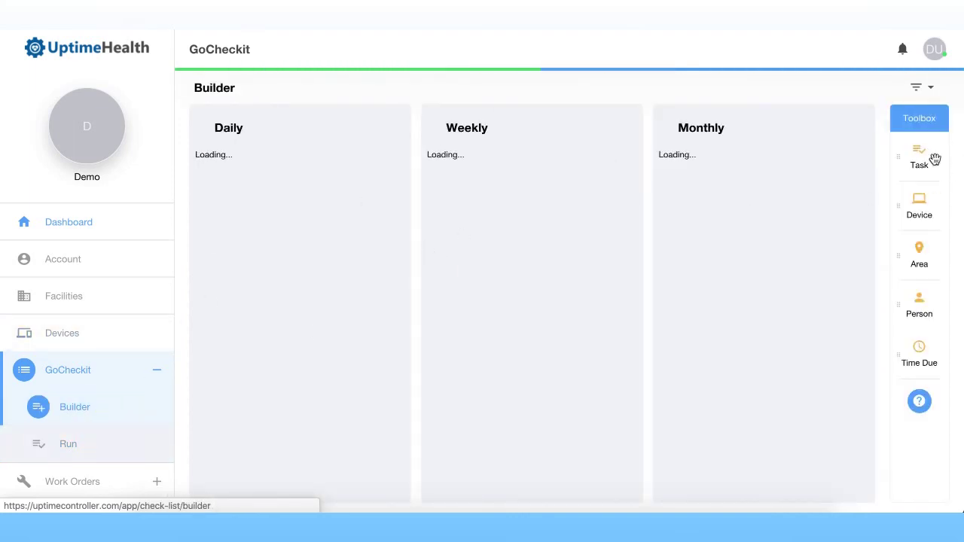
{"action": "left_click_drag", "start_coordinate": [928, 155], "coordinate": [426, 114]}
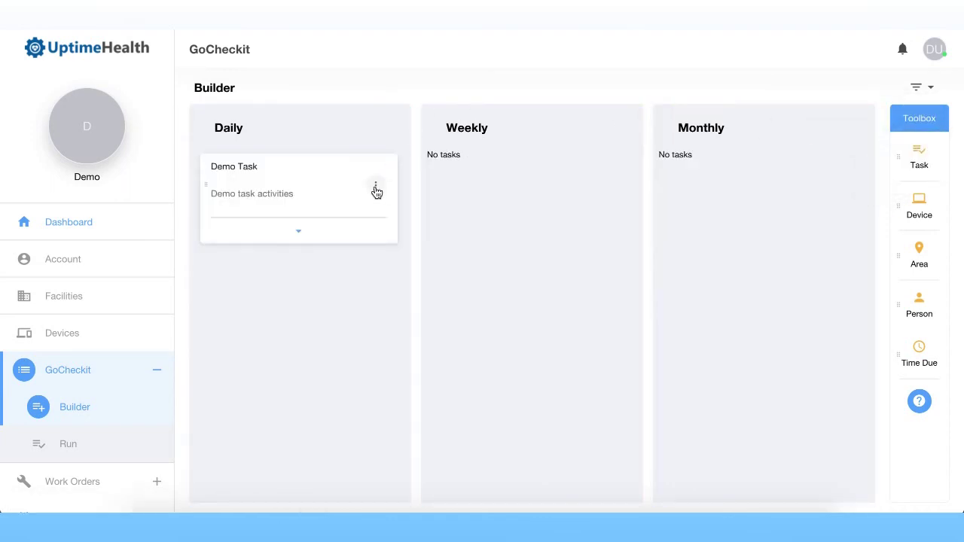
Step: Copy Demo Task into Copy Demo Task and open the copy's Edit task form
{"action": "left_click", "coordinate": [376, 188]}
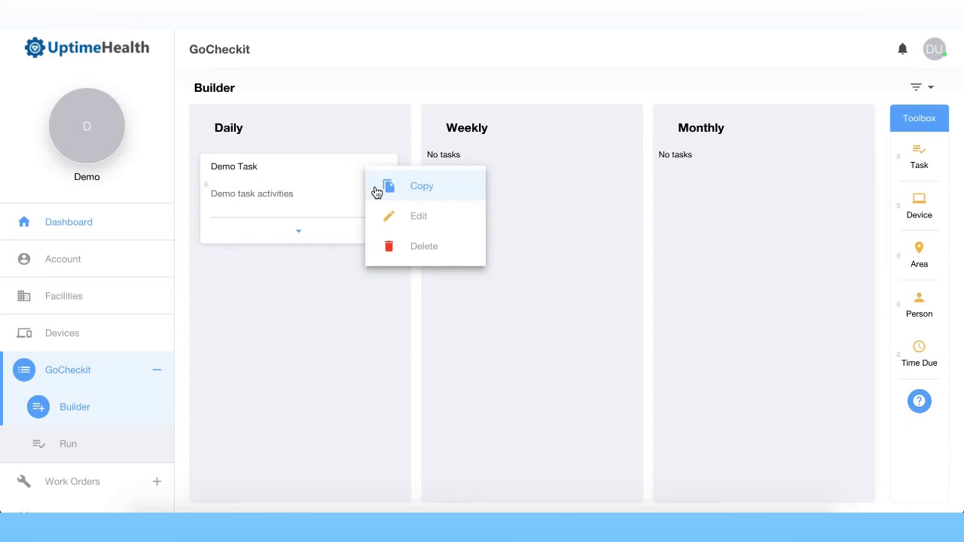
{"action": "left_click", "coordinate": [415, 199]}
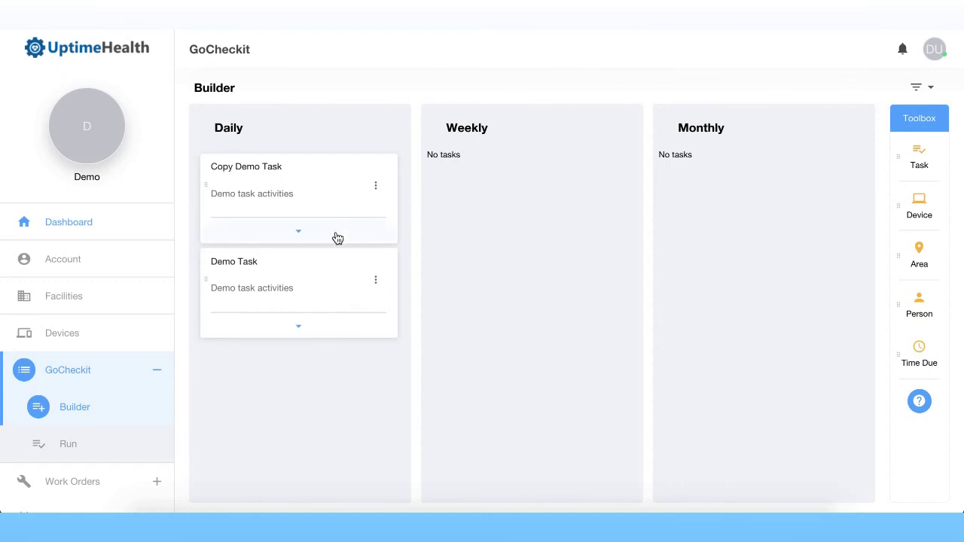
{"action": "left_click", "coordinate": [375, 186]}
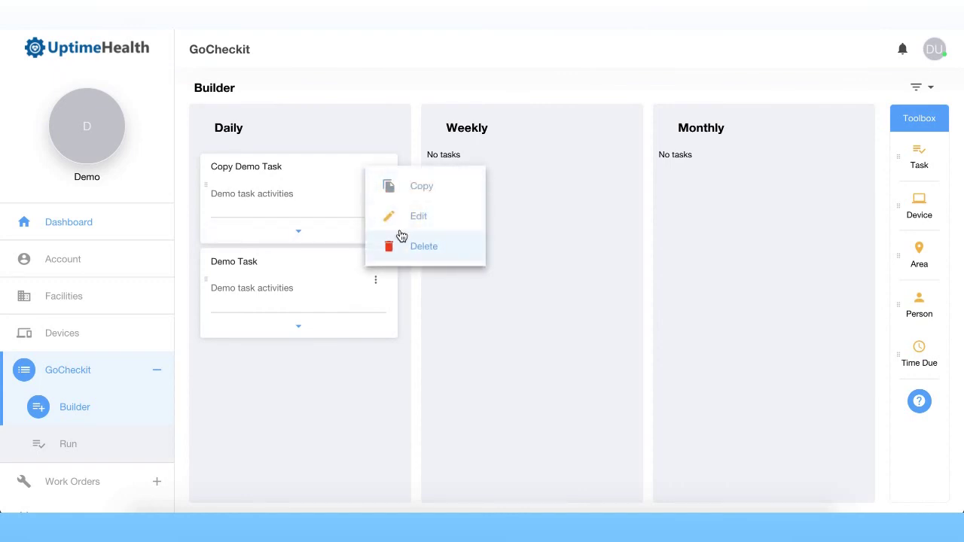
{"action": "left_click", "coordinate": [408, 219]}
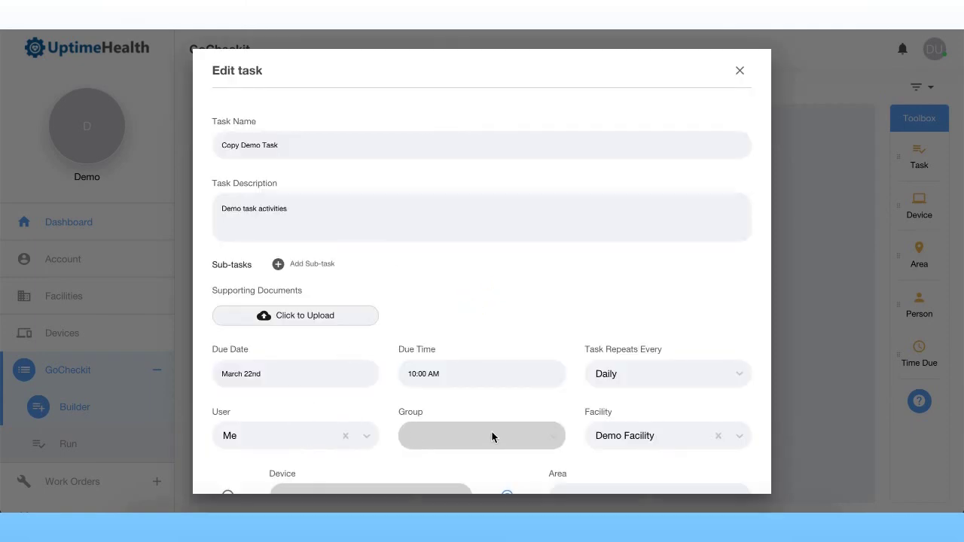
Step: Scroll through Copy Demo Task's edit form and cancel it without changes
{"action": "scroll", "coordinate": [674, 441], "scroll_direction": "down", "scroll_amount": 1}
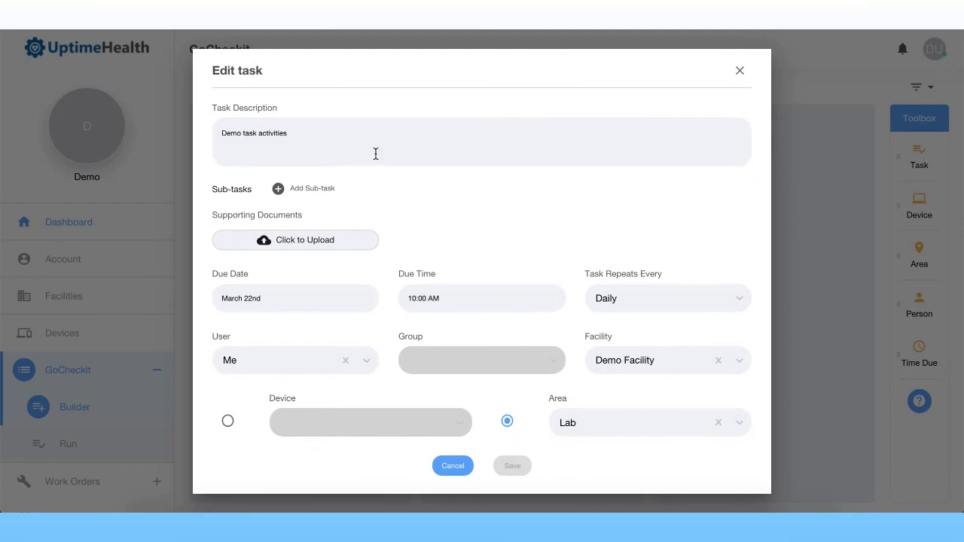
{"action": "scroll", "coordinate": [346, 152], "scroll_direction": "up", "scroll_amount": 1}
{"action": "scroll", "coordinate": [564, 448], "scroll_direction": "down", "scroll_amount": 1}
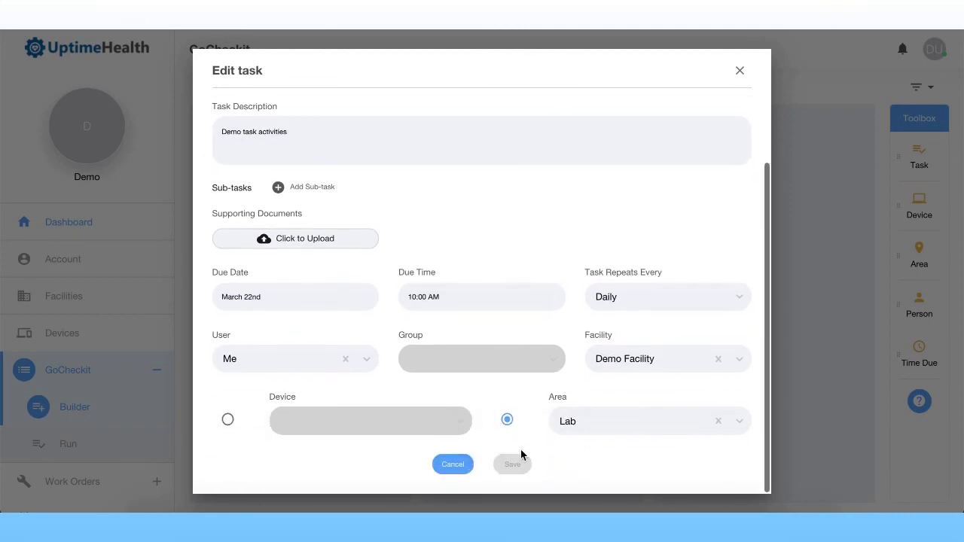
{"action": "left_click", "coordinate": [454, 465]}
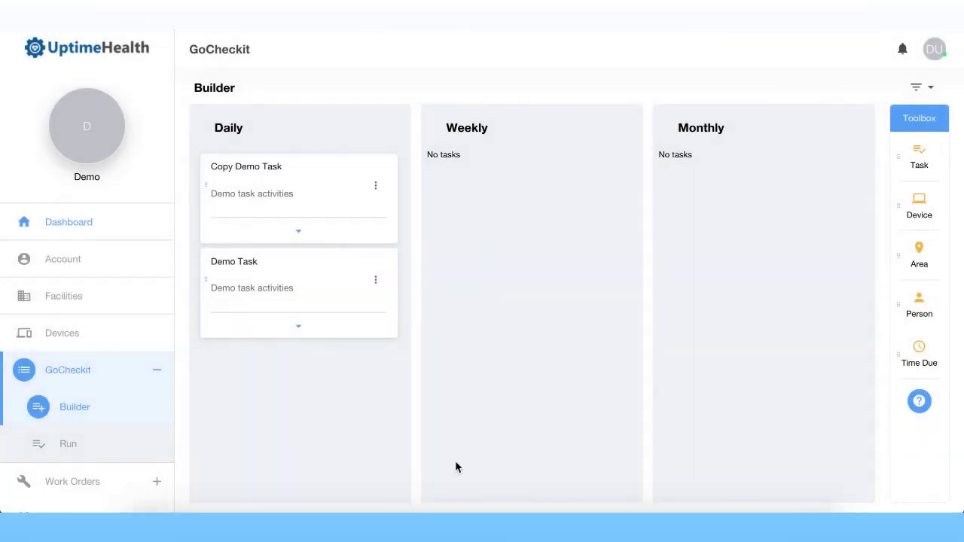